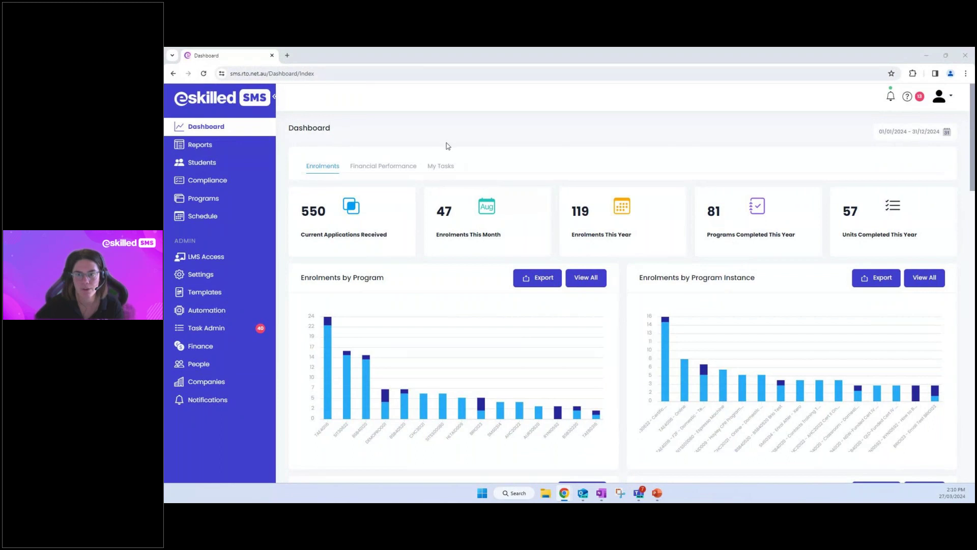
# Open the funding sources list in the contracts area of Finance.
pyautogui.click(191, 347)
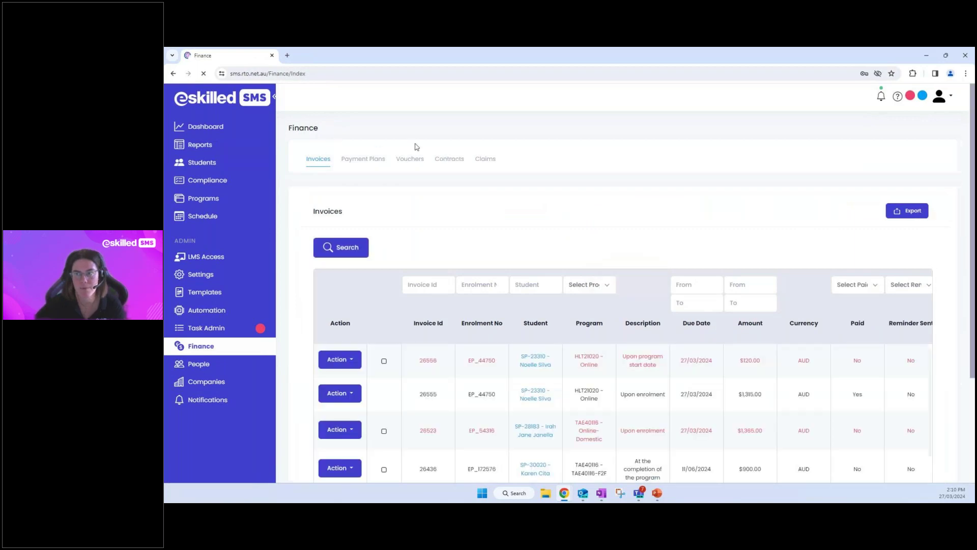
pyautogui.click(450, 160)
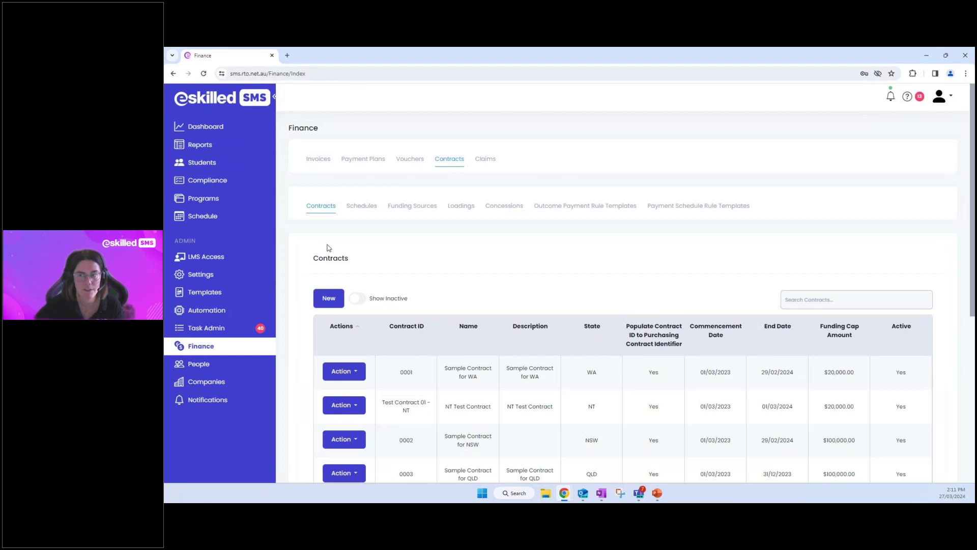
pyautogui.click(415, 213)
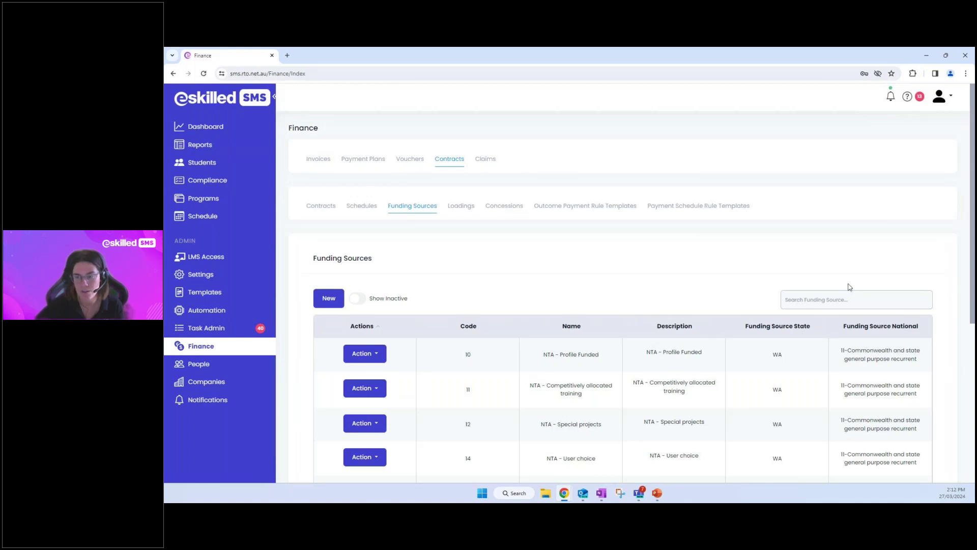
# Search the funding sources for NSW and examine the states and descriptions of the matching entries.
pyautogui.click(820, 300)
pyautogui.write('NSW')
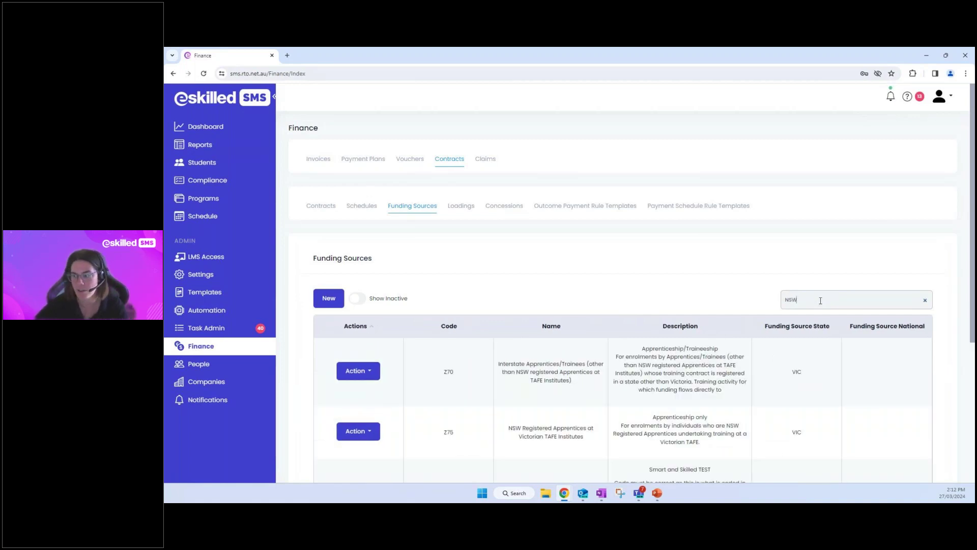
pyautogui.scroll(-3, 820, 300)
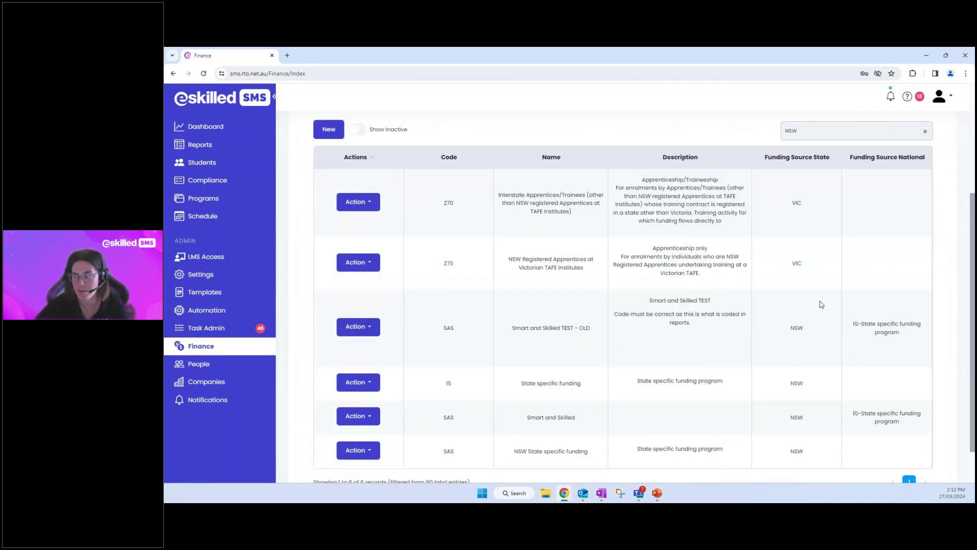
pyautogui.moveTo(790, 329); pyautogui.dragTo(813, 463)
pyautogui.click(813, 468)
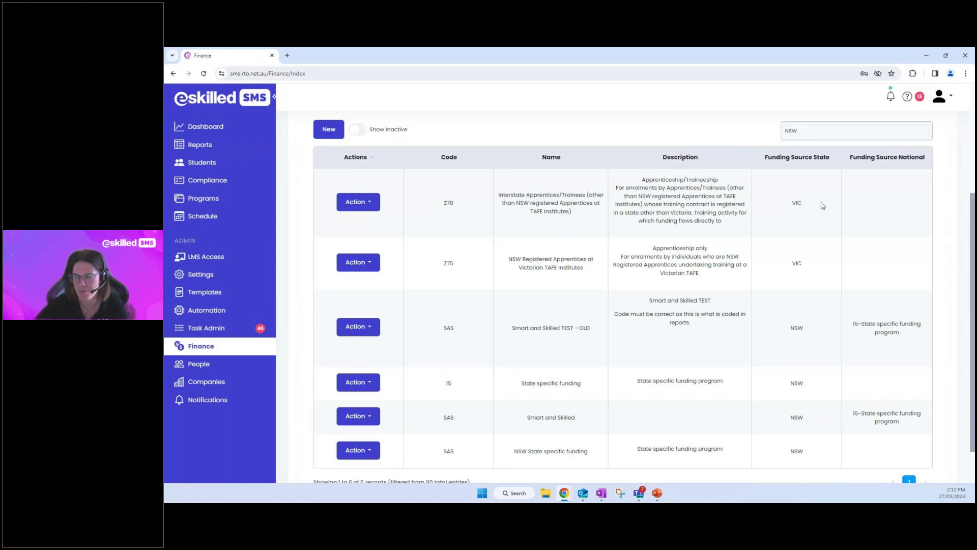
pyautogui.moveTo(725, 257); pyautogui.dragTo(739, 257)
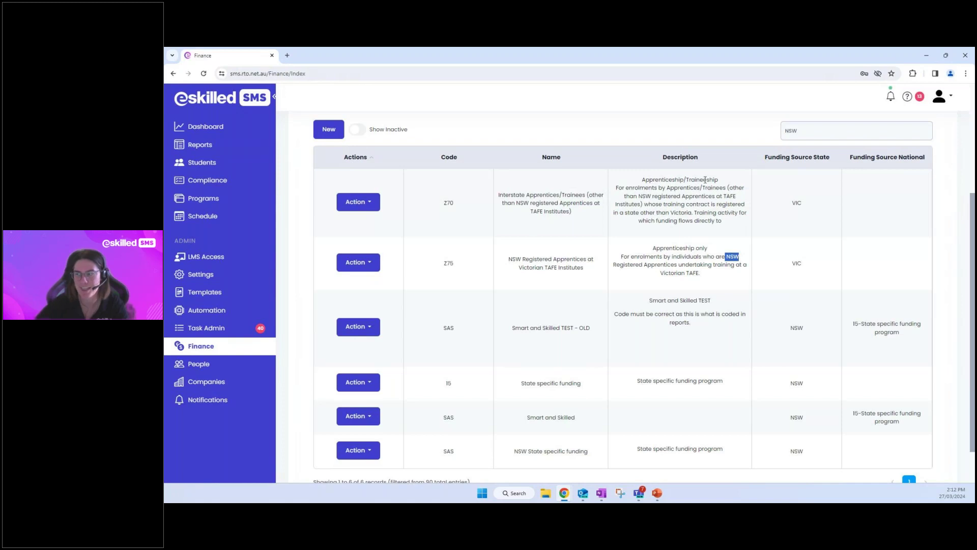
pyautogui.moveTo(637, 197); pyautogui.dragTo(652, 197)
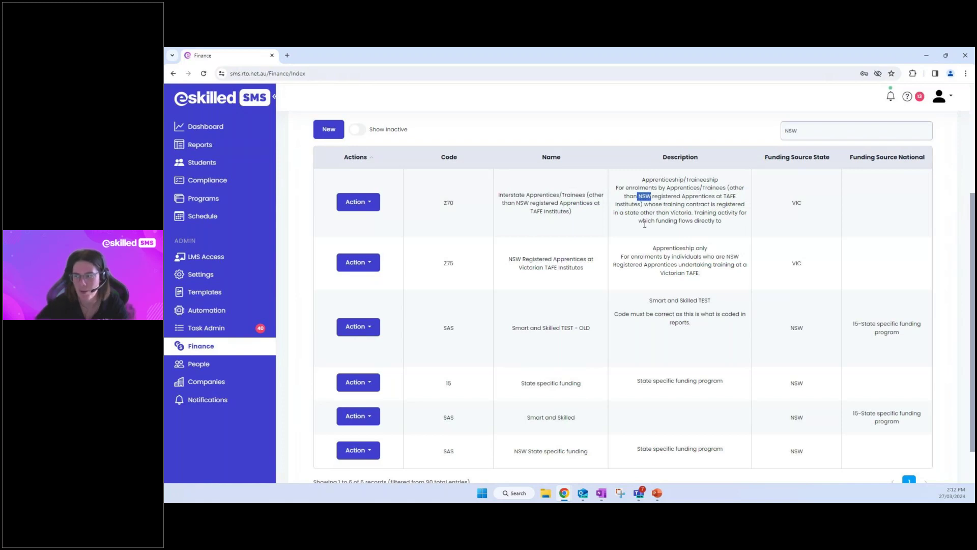
pyautogui.scroll(3, 671, 326)
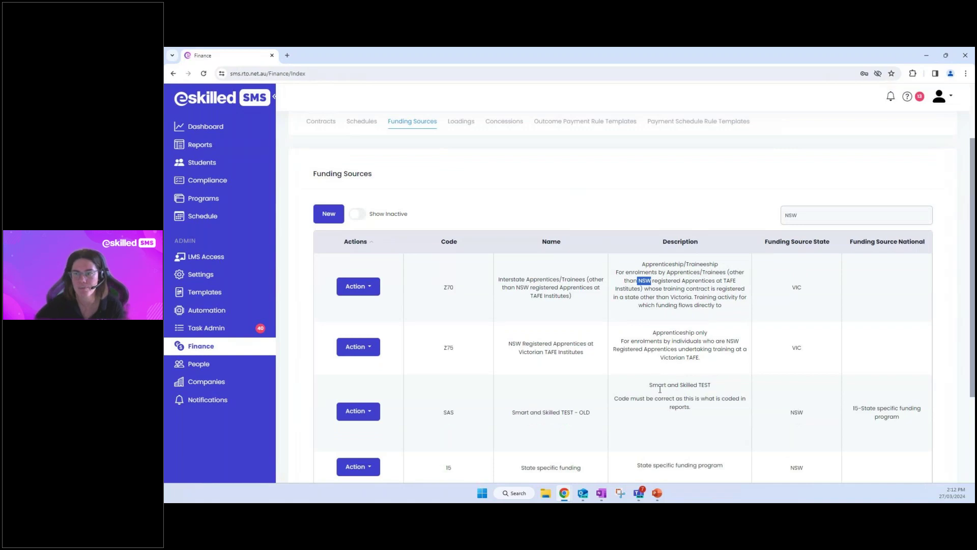
pyautogui.click(699, 208)
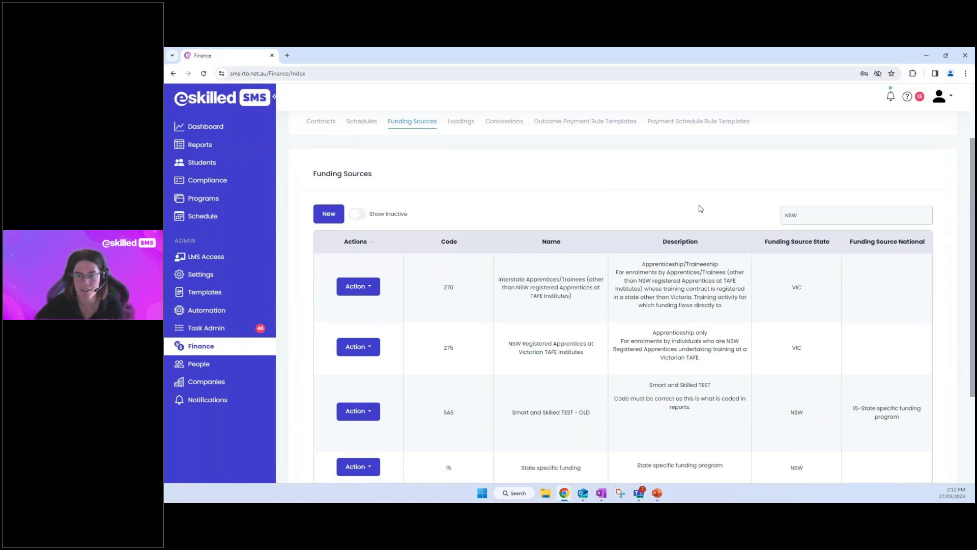
# Open the "Smart and Skilled TEST - OLD" funding source for editing and examine its code.
pyautogui.scroll(-1, 700, 209)
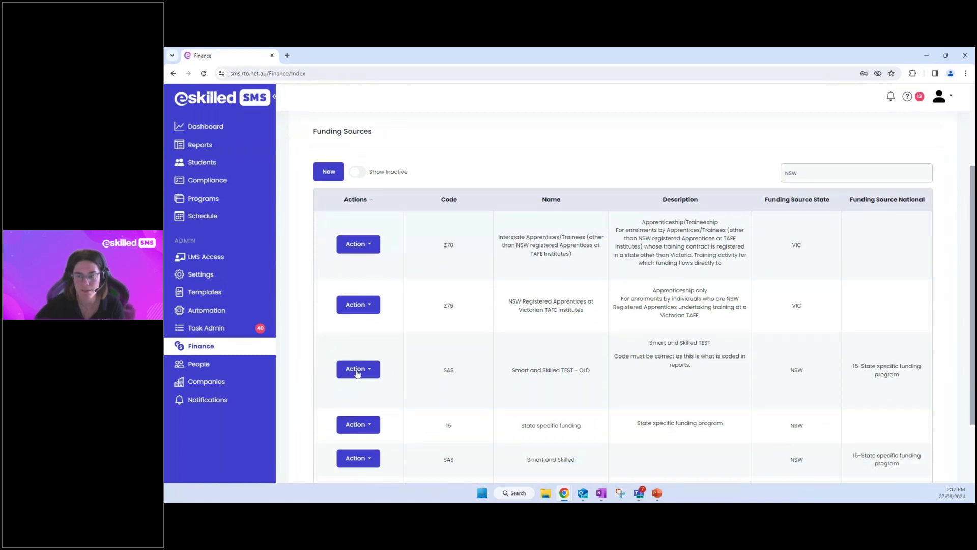
pyautogui.click(361, 373)
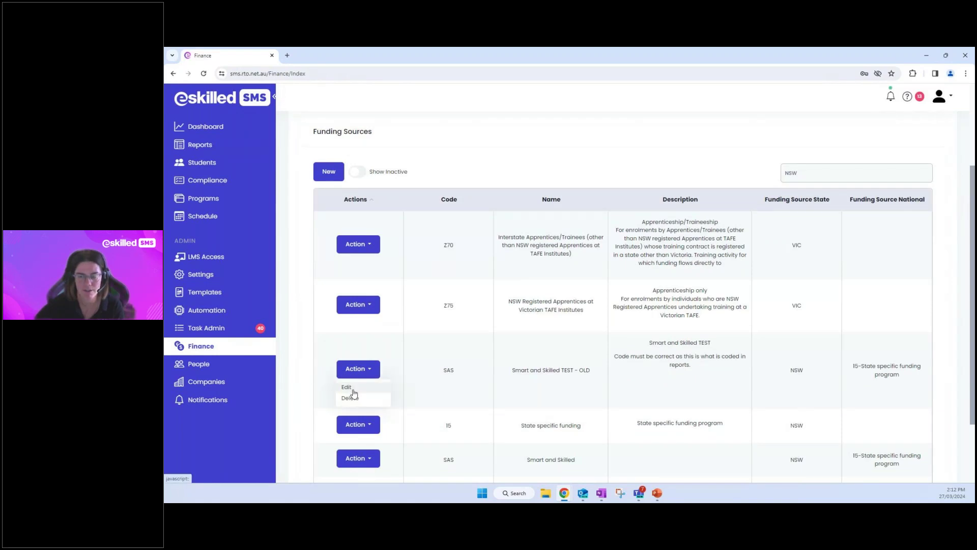
pyautogui.click(353, 388)
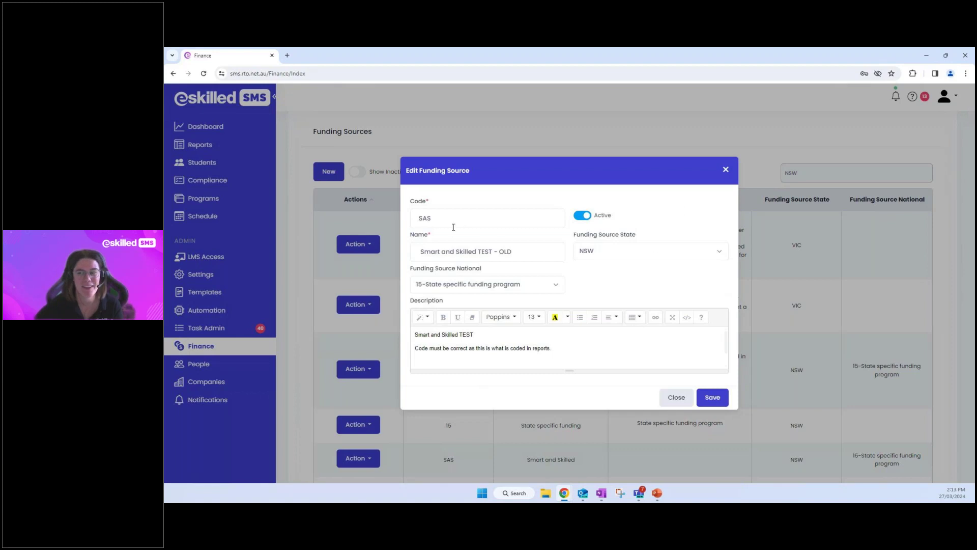
pyautogui.moveTo(428, 208); pyautogui.dragTo(411, 205)
pyautogui.click(412, 204)
pyautogui.click(455, 214)
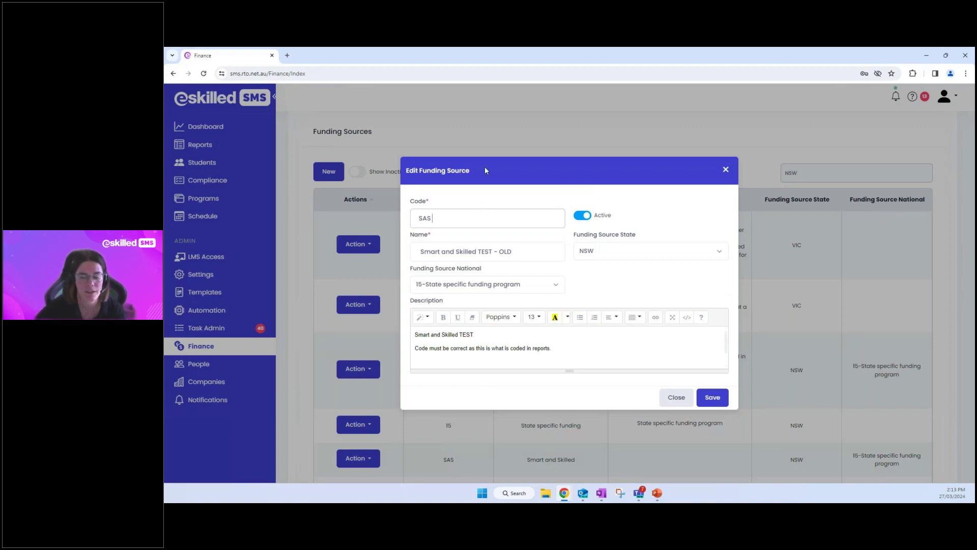
# Switch the funding source's Active status off and back on.
pyautogui.click(583, 217)
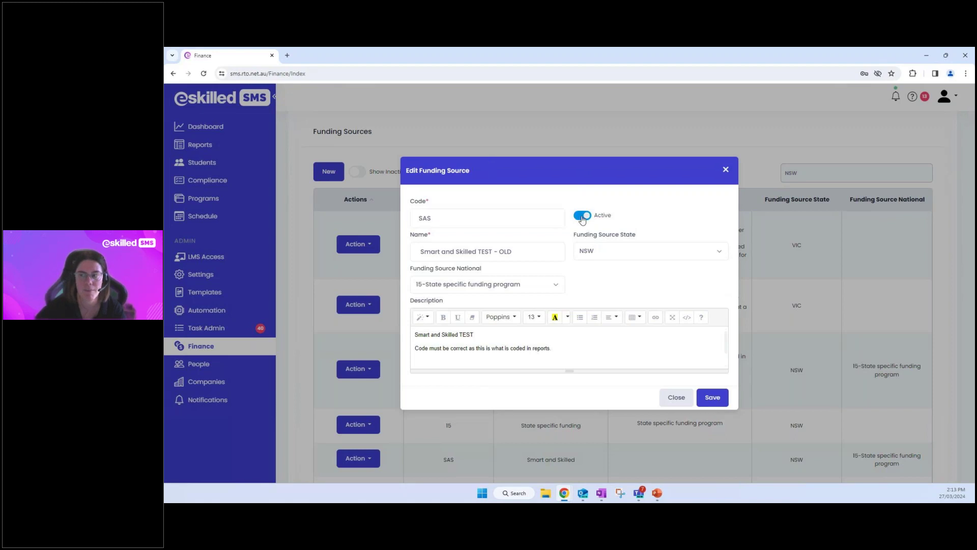
pyautogui.click(583, 216)
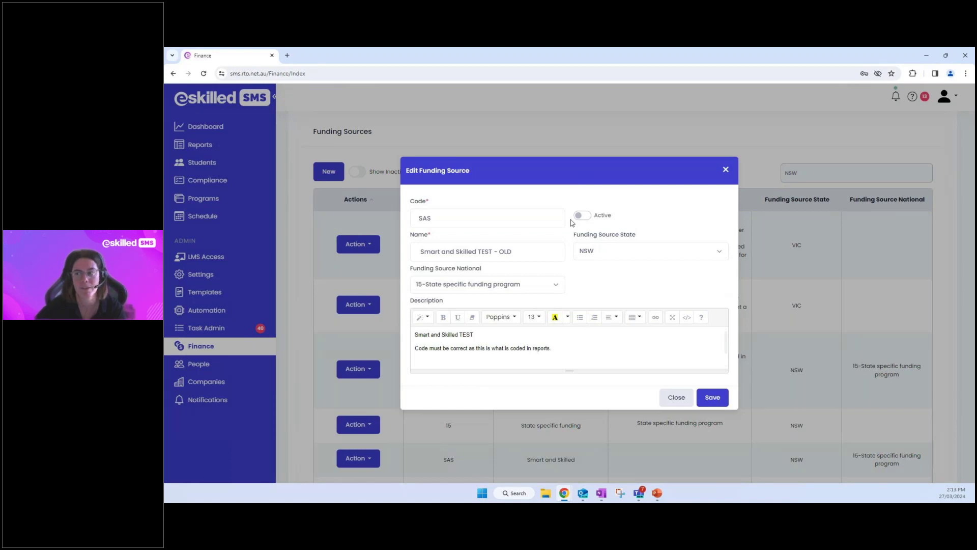
pyautogui.click(581, 217)
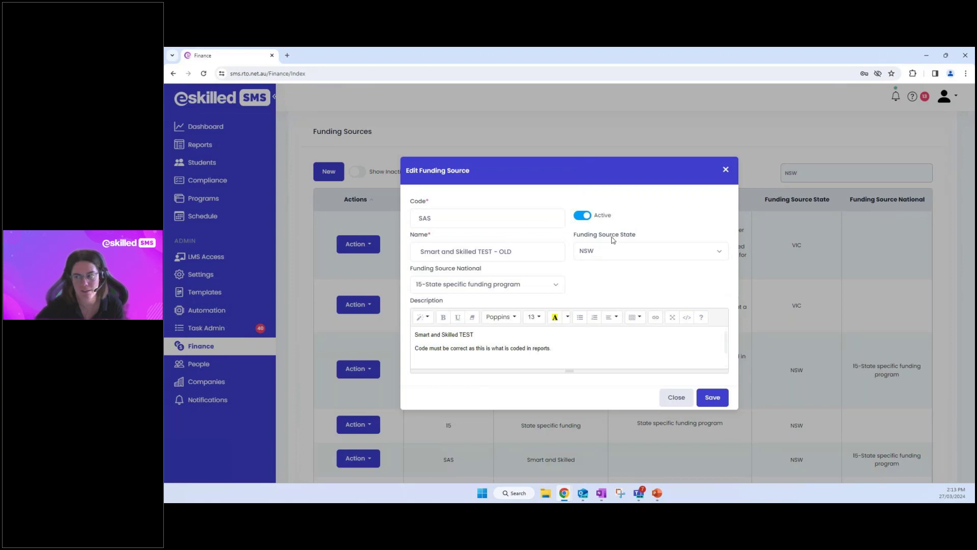
# Review the funding source's state and national options and its description, and close the record without saving.
pyautogui.click(623, 257)
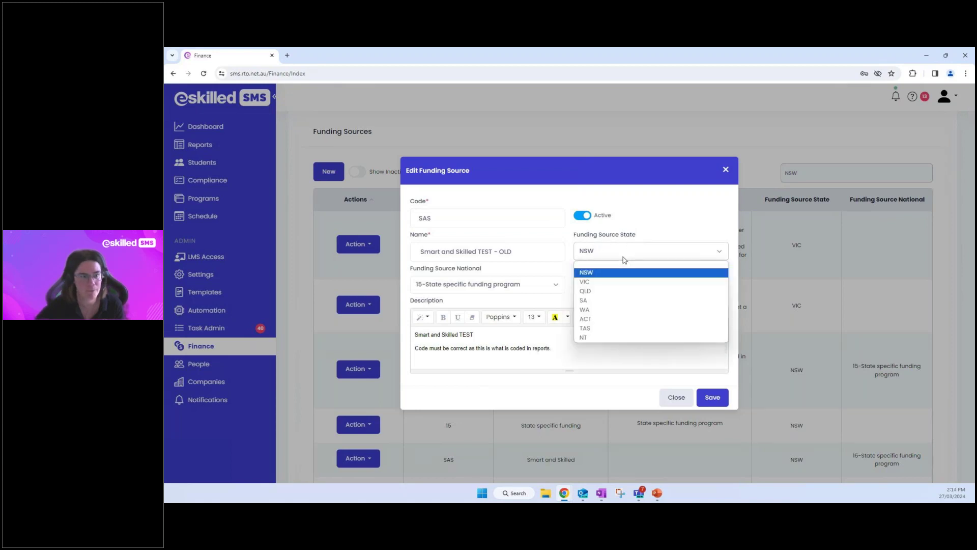
pyautogui.click(621, 258)
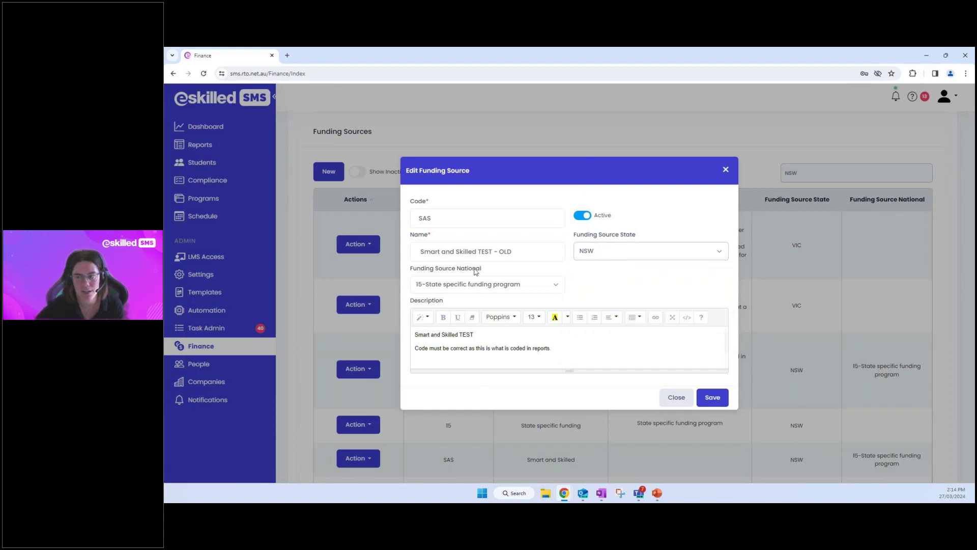
pyautogui.click(533, 289)
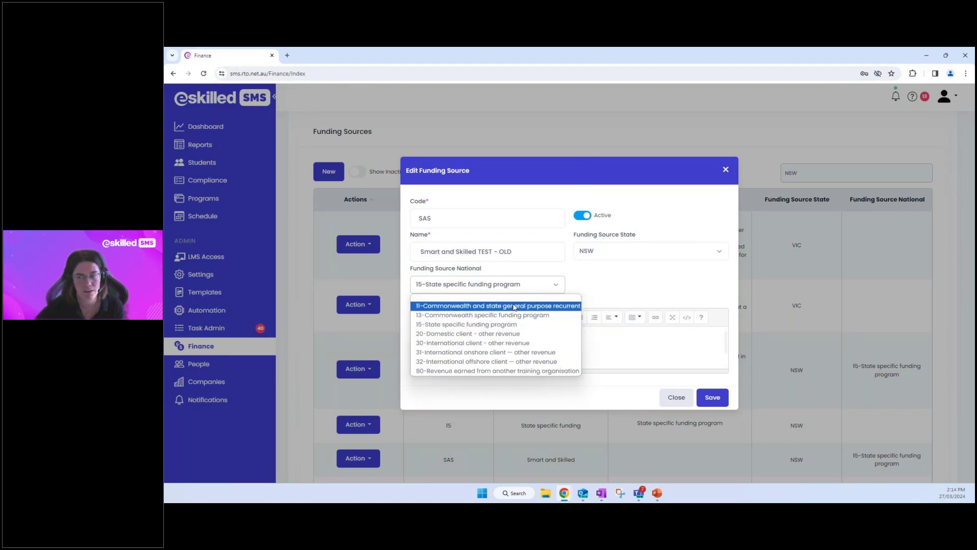
pyautogui.click(590, 283)
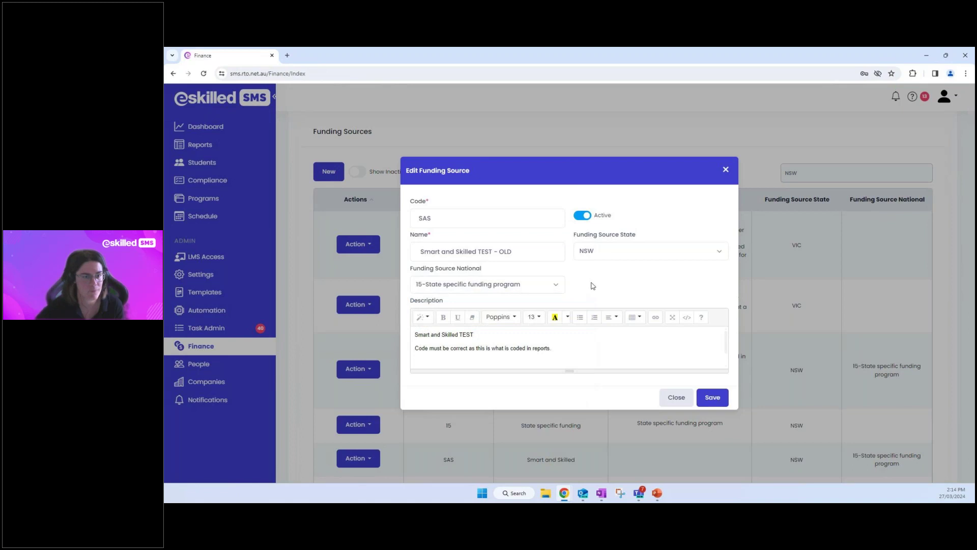
pyautogui.click(475, 340)
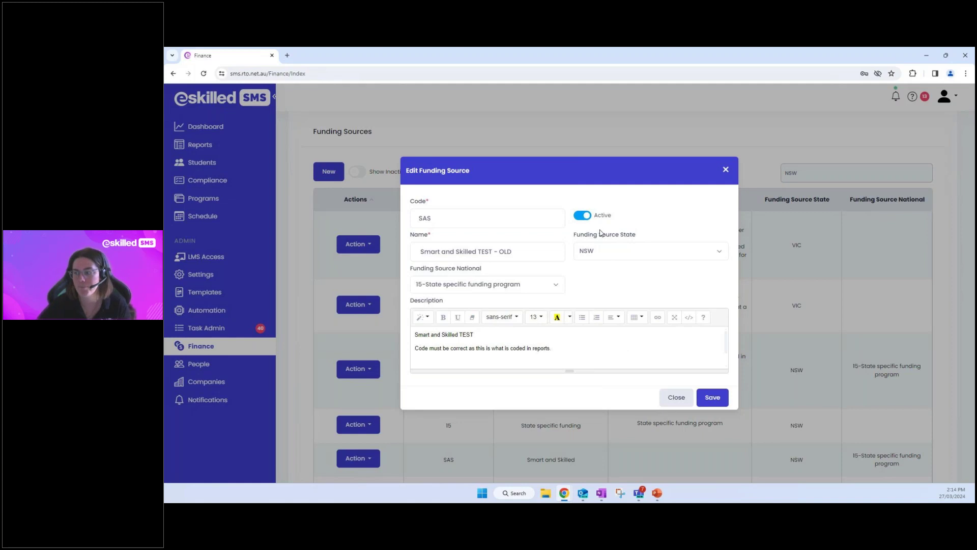
pyautogui.click(678, 397)
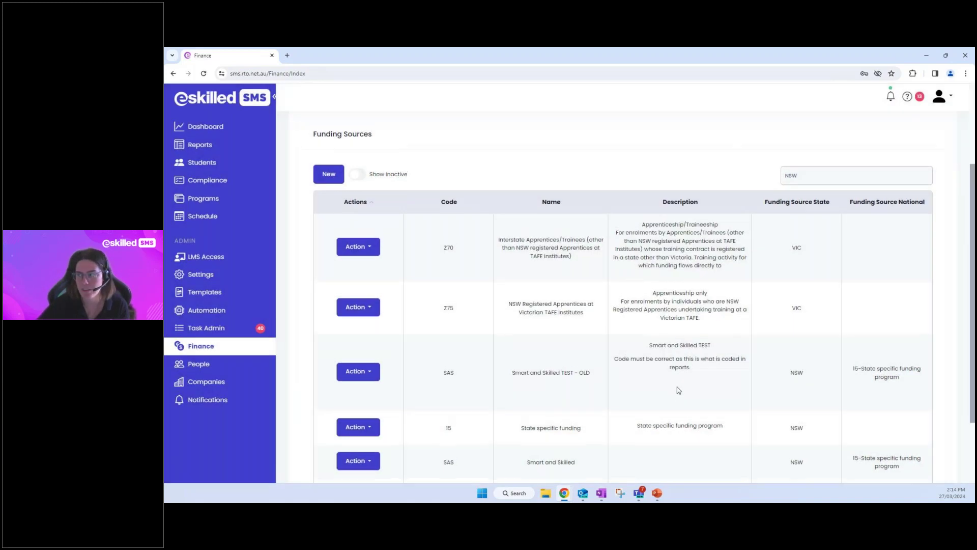
# View the blank form for a new funding source, close it without saving, and switch to the presentation slides.
pyautogui.scroll(2, 678, 391)
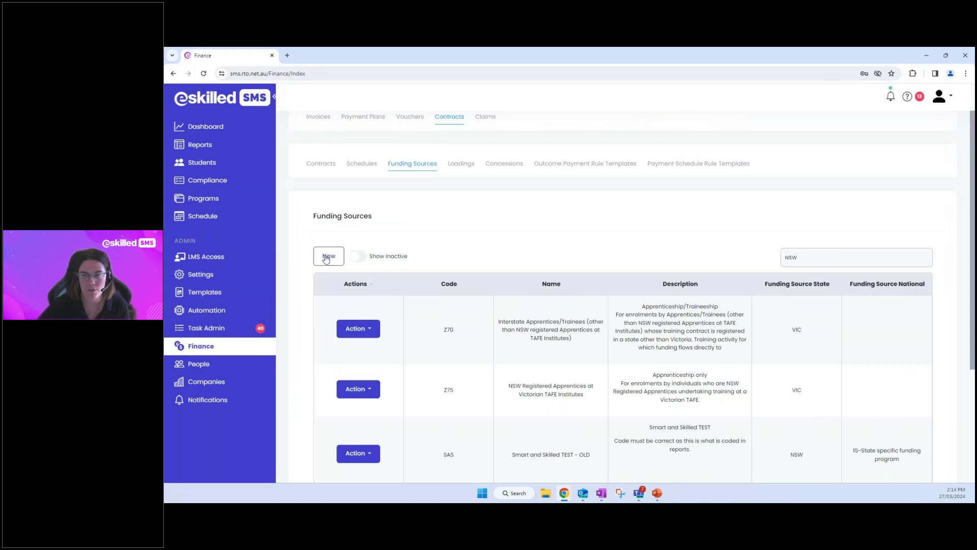
pyautogui.click(326, 259)
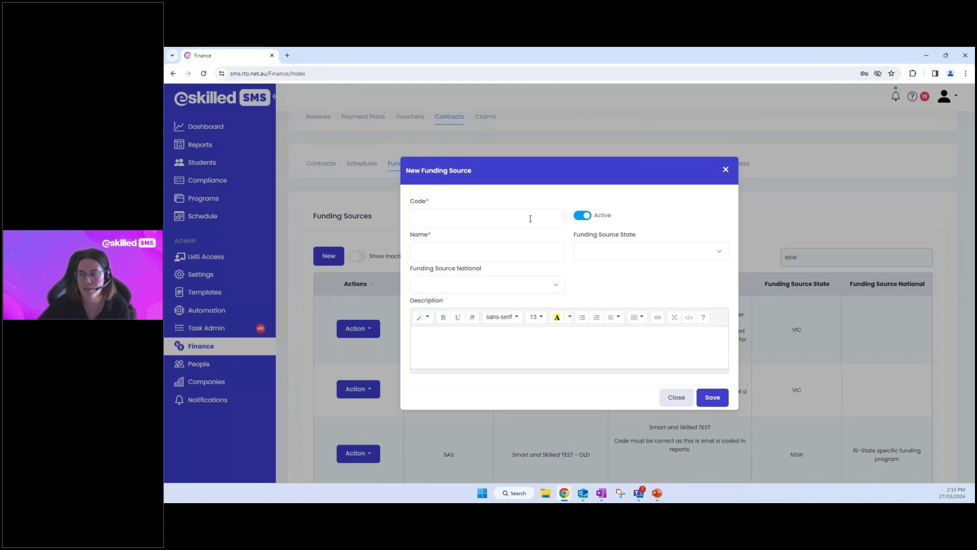
pyautogui.click(725, 170)
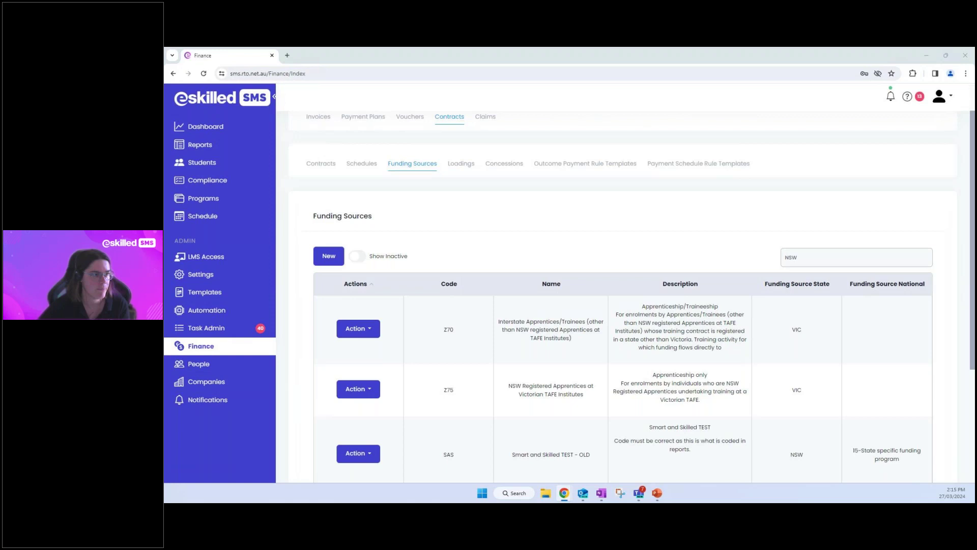
pyautogui.hotkey('alt', 'Tab')
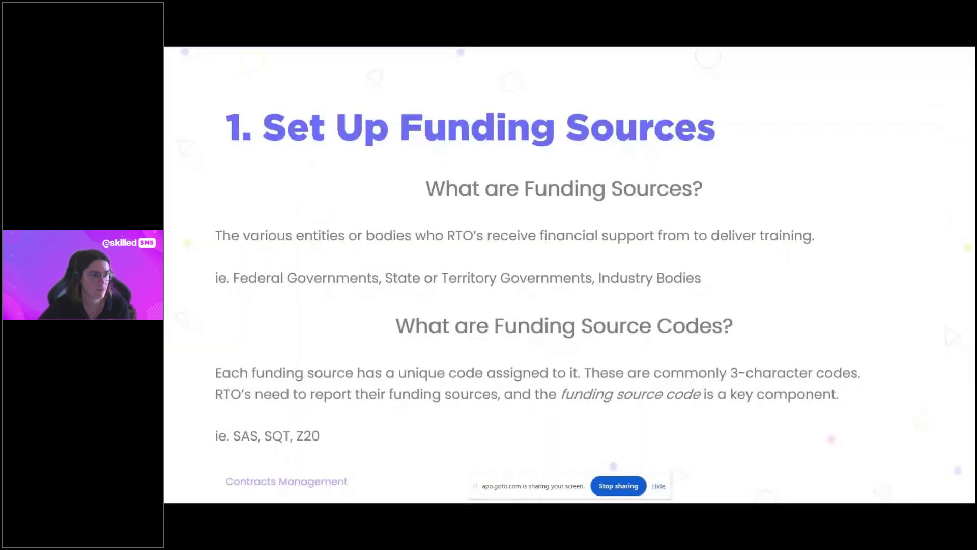
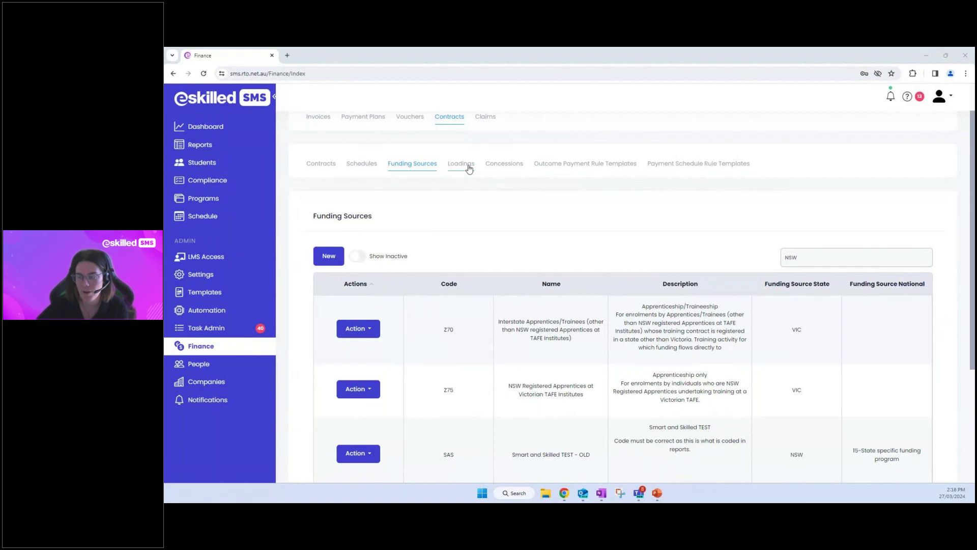
# Open the contract loadings list, search it for NSW and review the matching loadings.
pyautogui.click(469, 169)
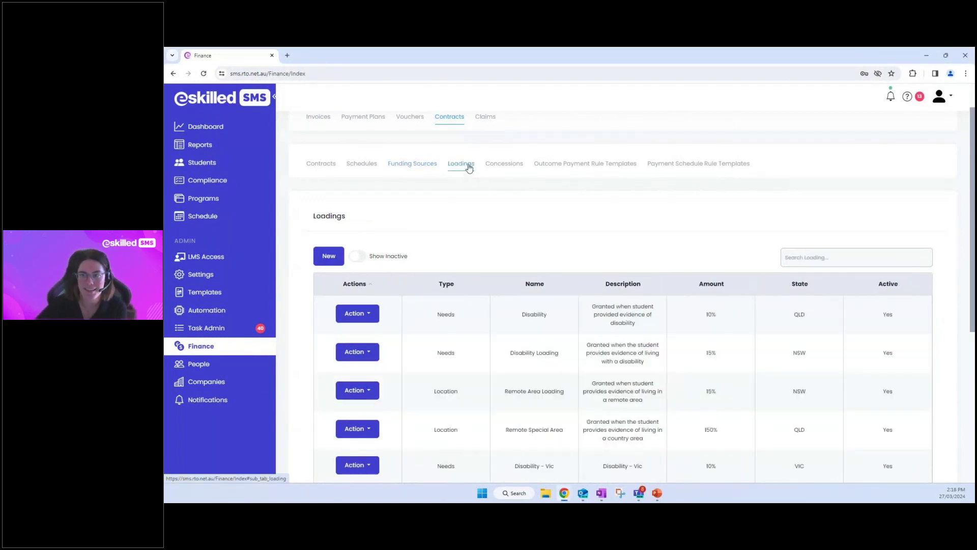
pyautogui.click(428, 170)
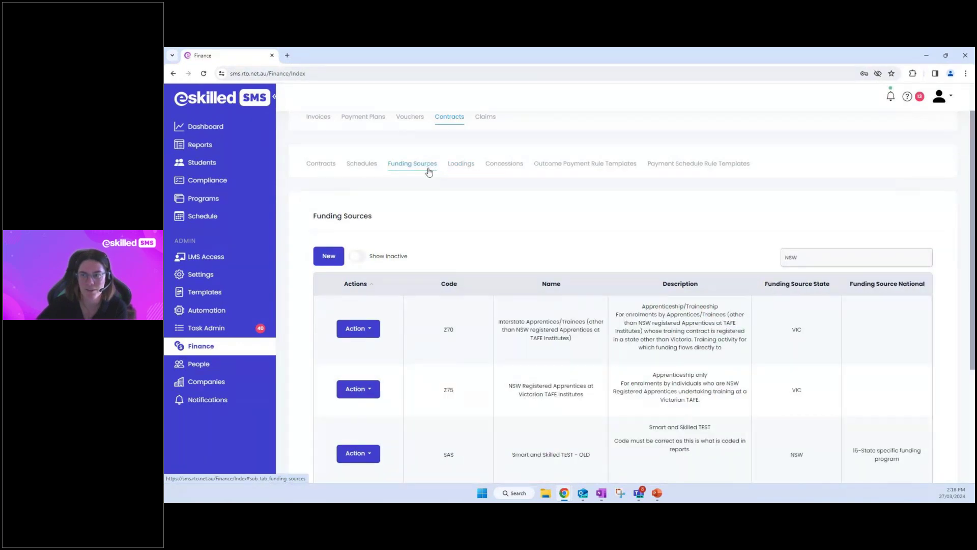
pyautogui.click(455, 169)
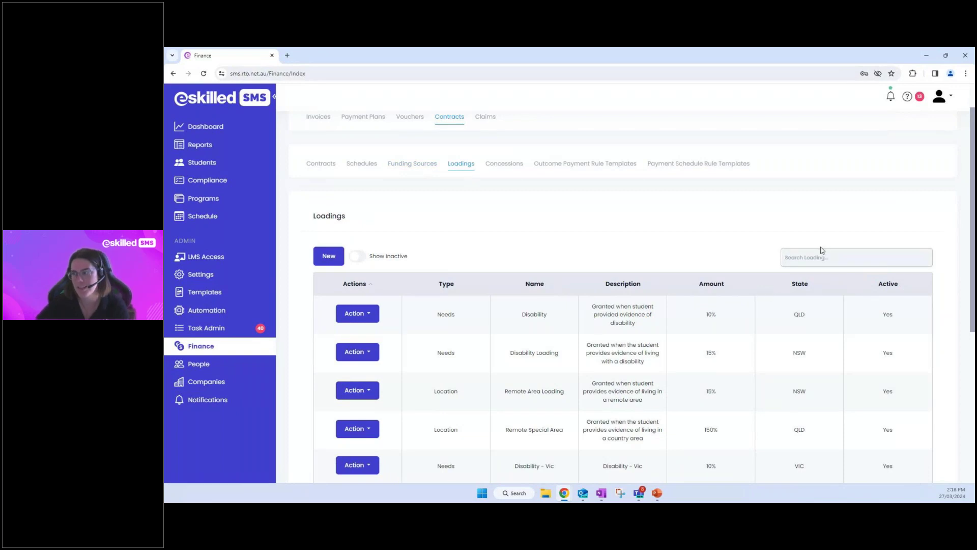
pyautogui.write('NSW')
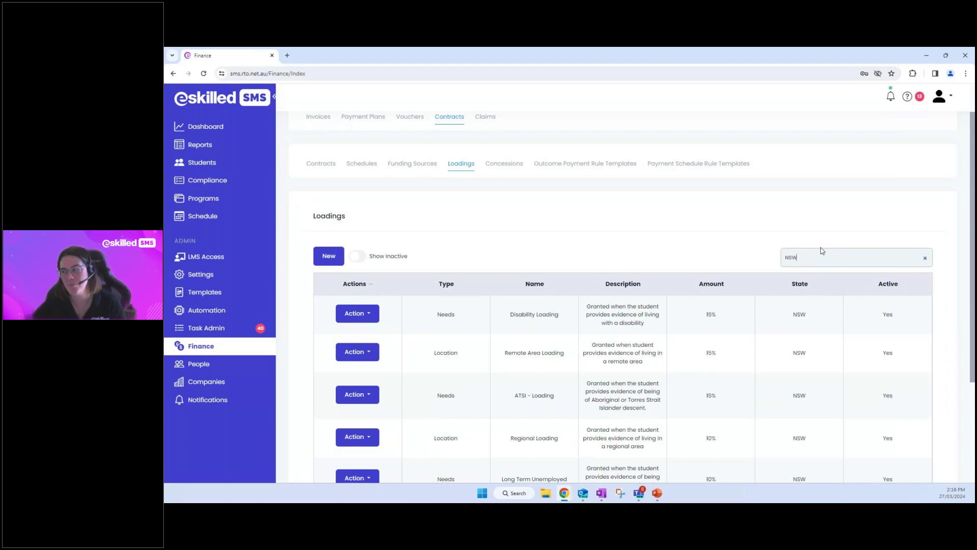
pyautogui.scroll(-3, 798, 253)
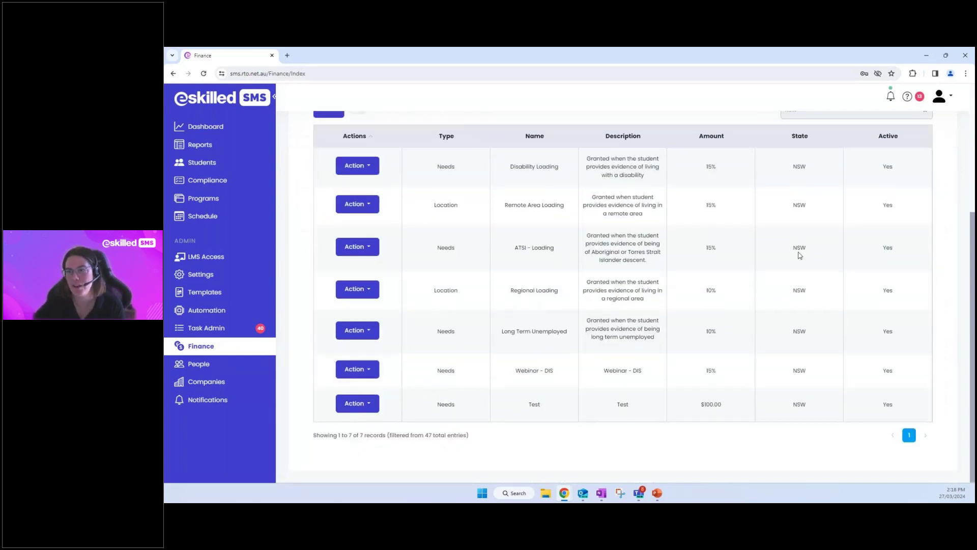
pyautogui.scroll(1, 798, 254)
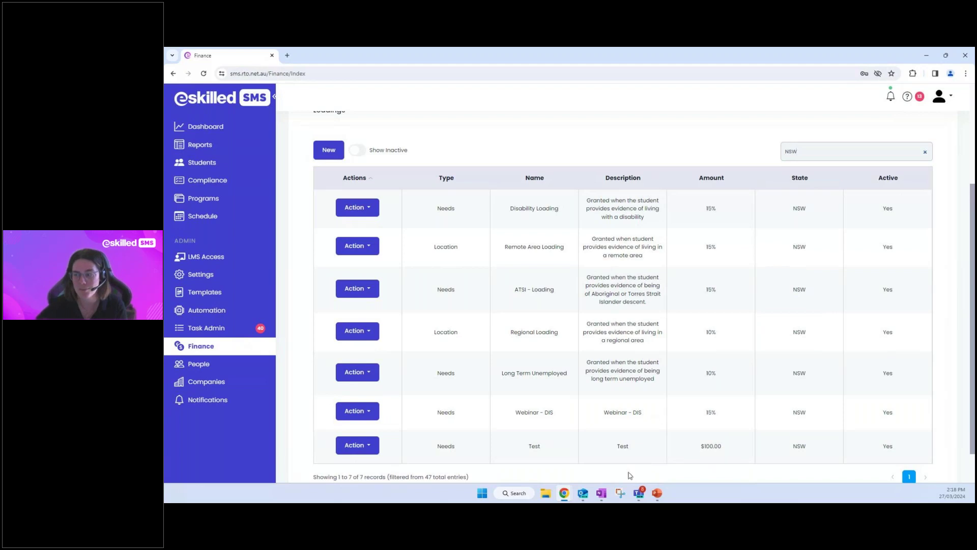
pyautogui.scroll(2, 590, 153)
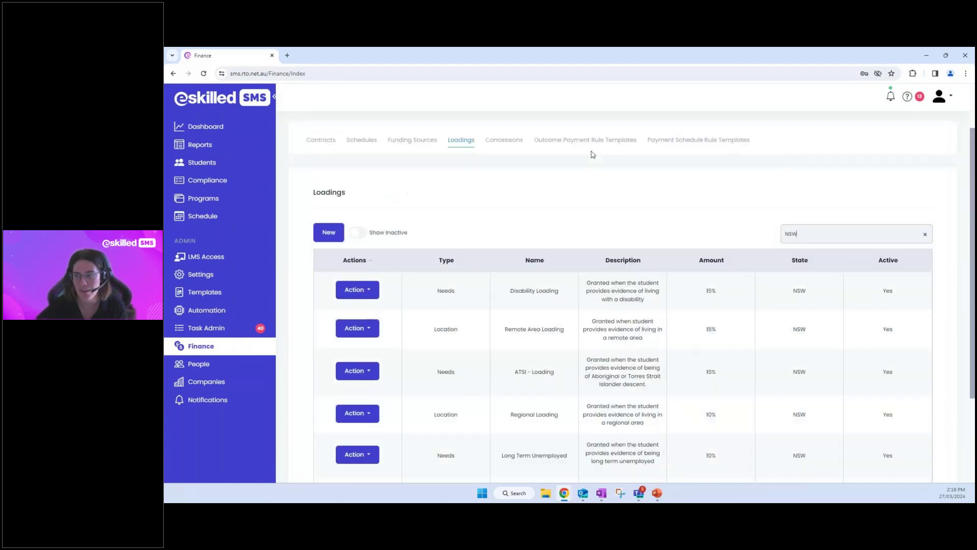
# Fill in a new loading with type Location, name Remote and state NSW, leaving its description blank.
pyautogui.click(328, 239)
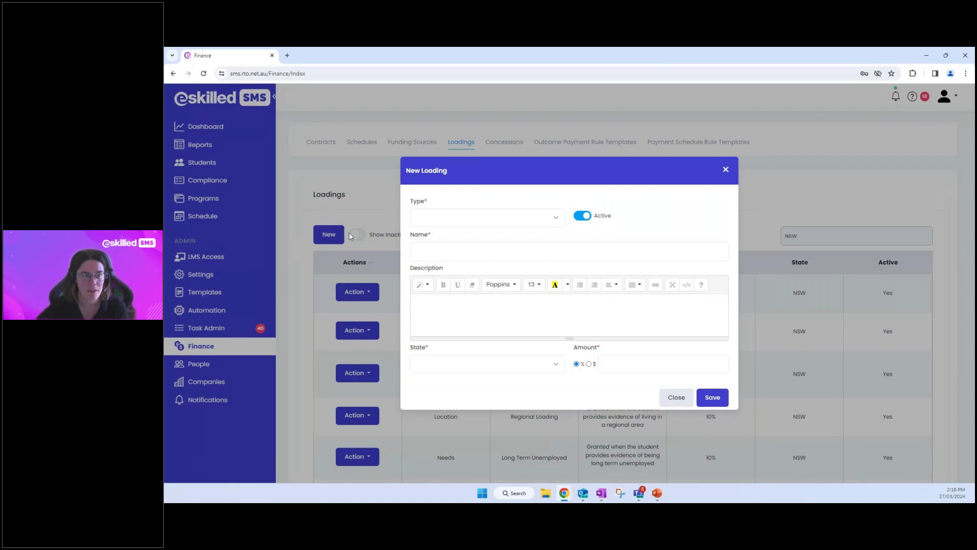
pyautogui.click(459, 219)
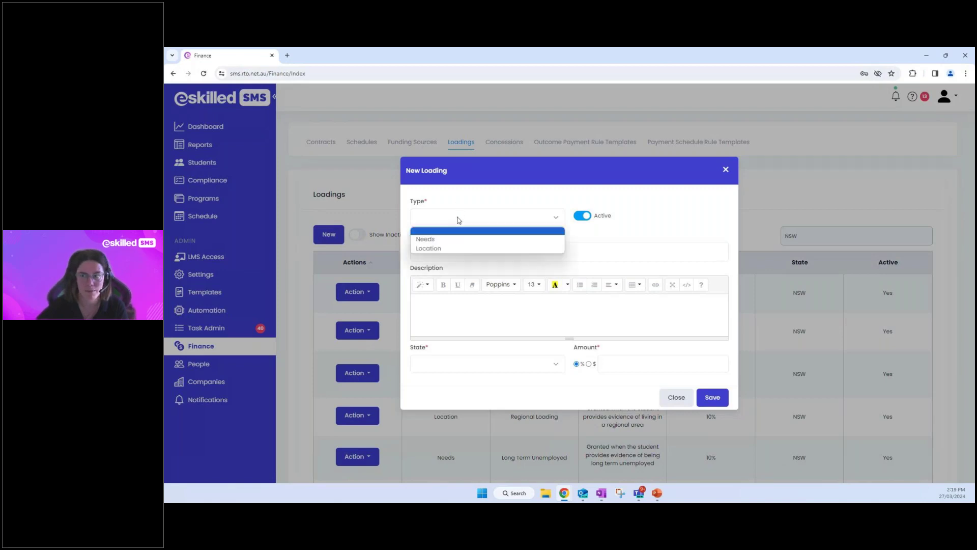
pyautogui.click(444, 249)
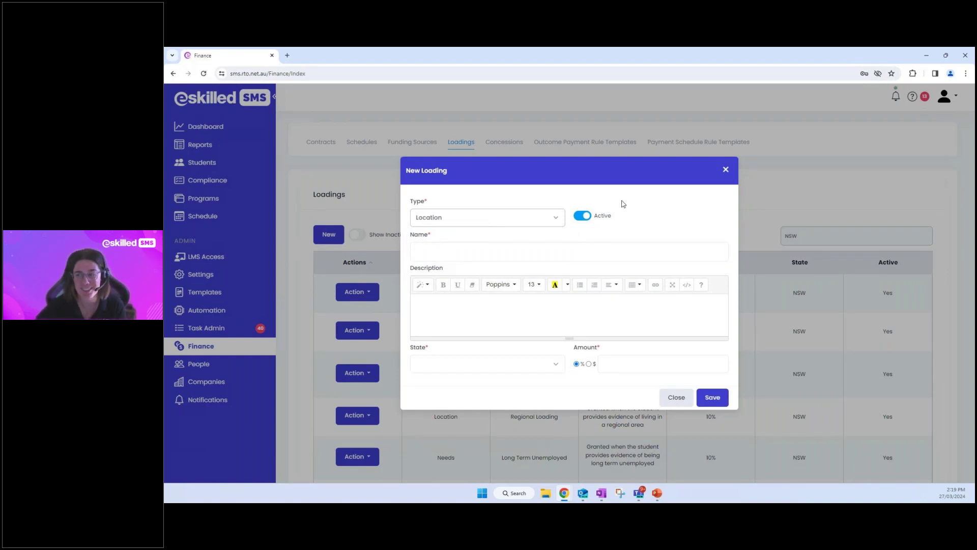
pyautogui.click(464, 255)
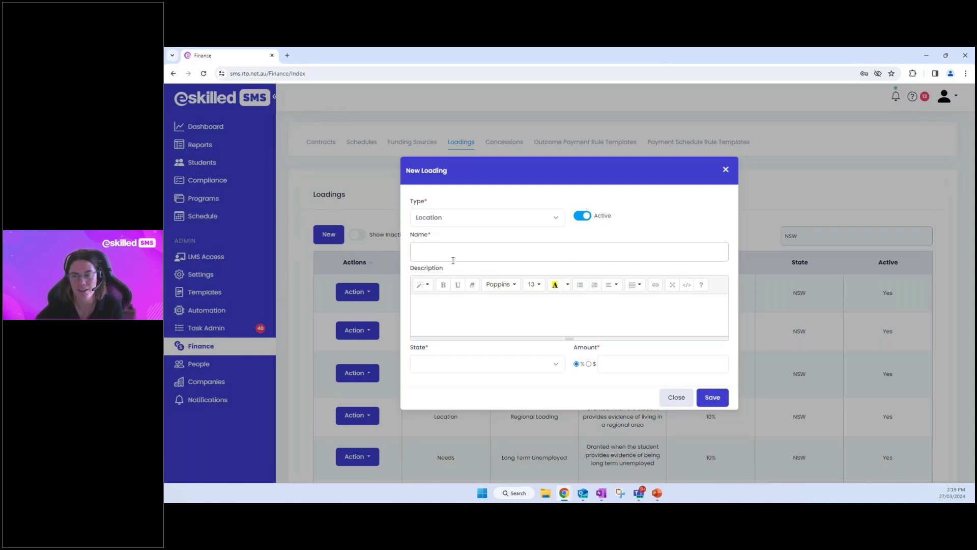
pyautogui.write('Remote')
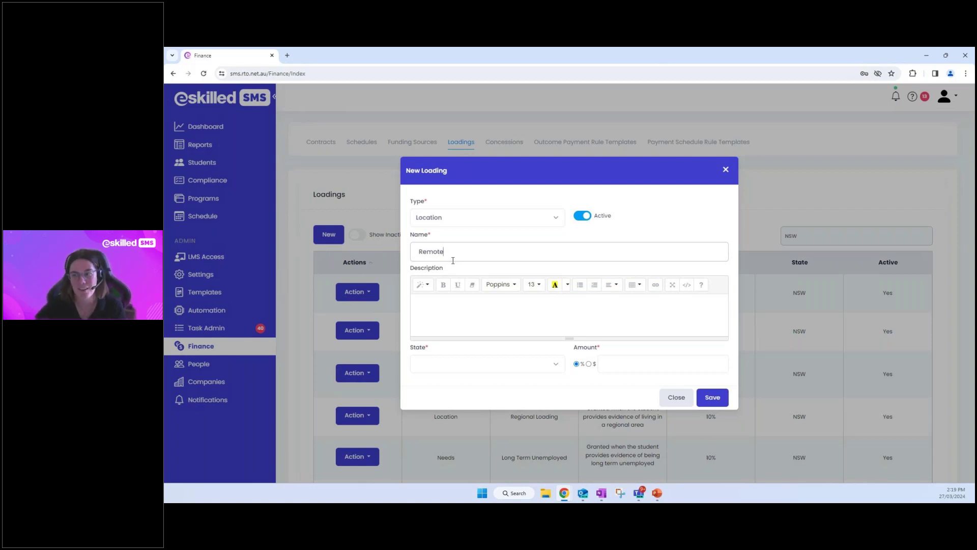
pyautogui.click(455, 317)
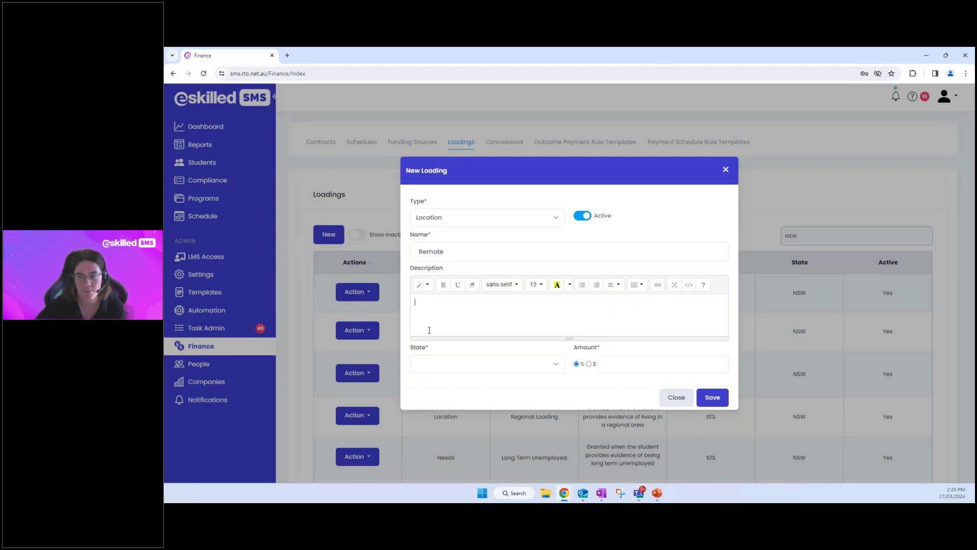
pyautogui.click(424, 362)
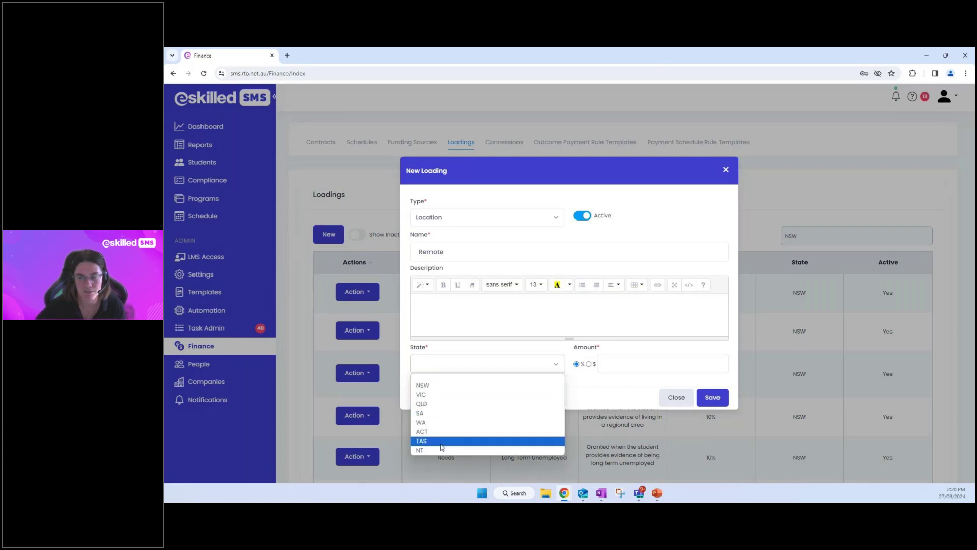
pyautogui.click(439, 391)
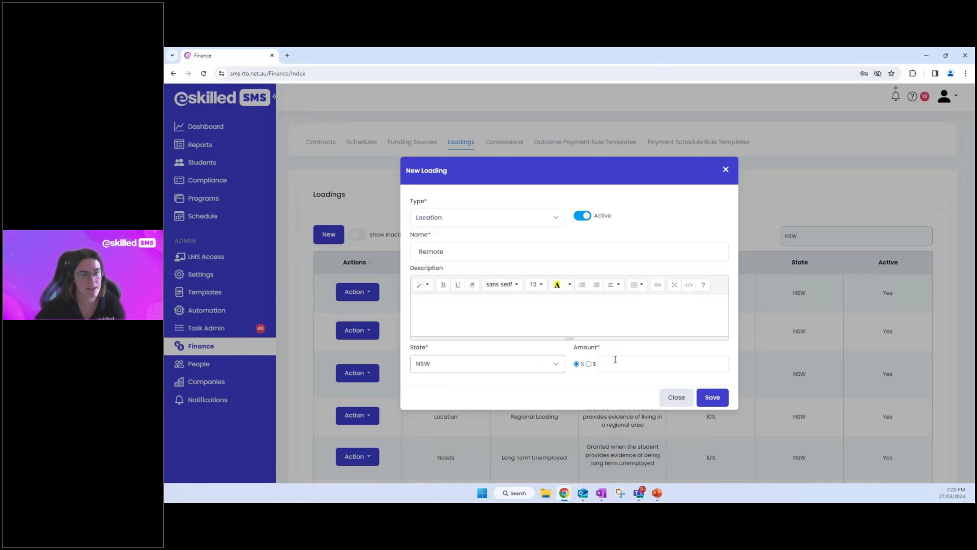
# Switch the loading's amount type to dollars and back to percentage, and close the form without saving.
pyautogui.click(588, 364)
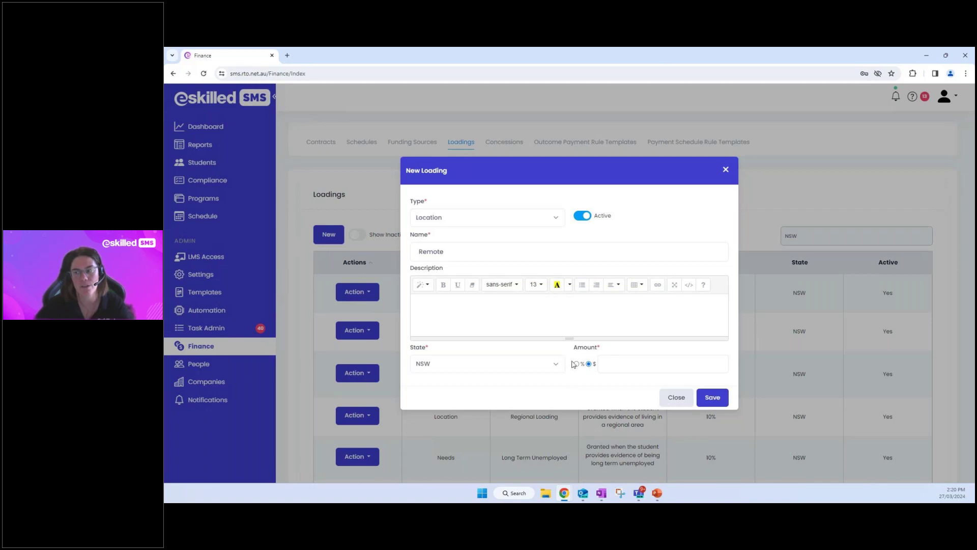
pyautogui.click(577, 364)
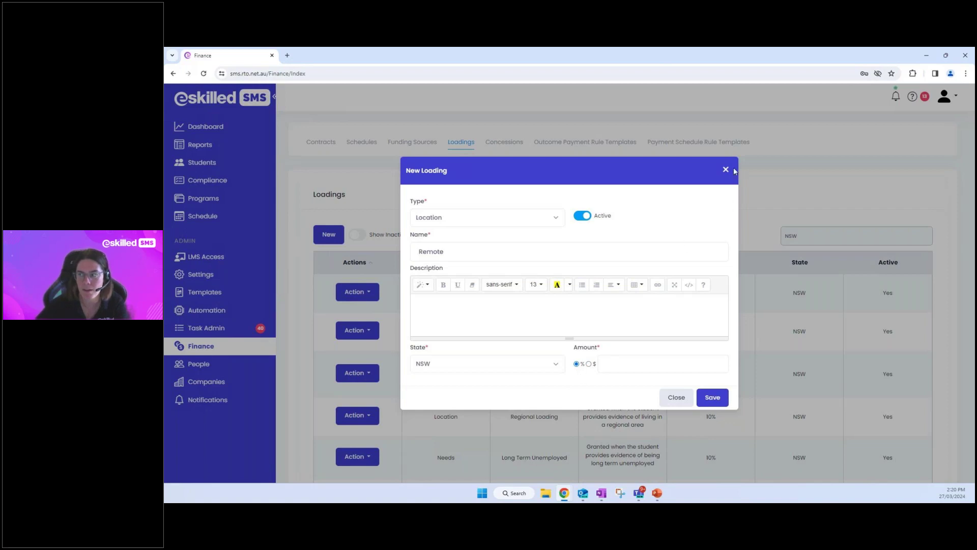
pyautogui.click(726, 171)
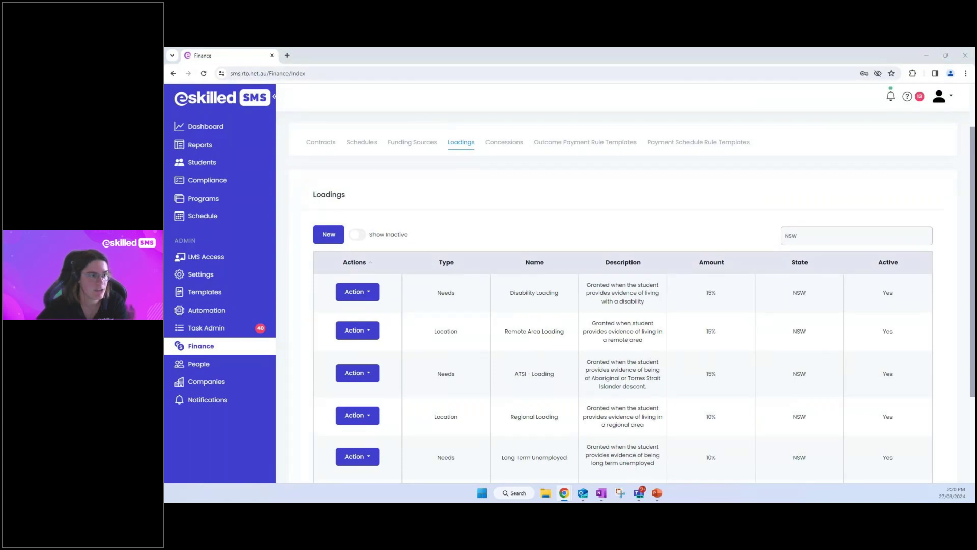
# Switch to the presentation slides and advance to the slide on setting up concessions.
pyautogui.hotkey('alt', 'Tab')
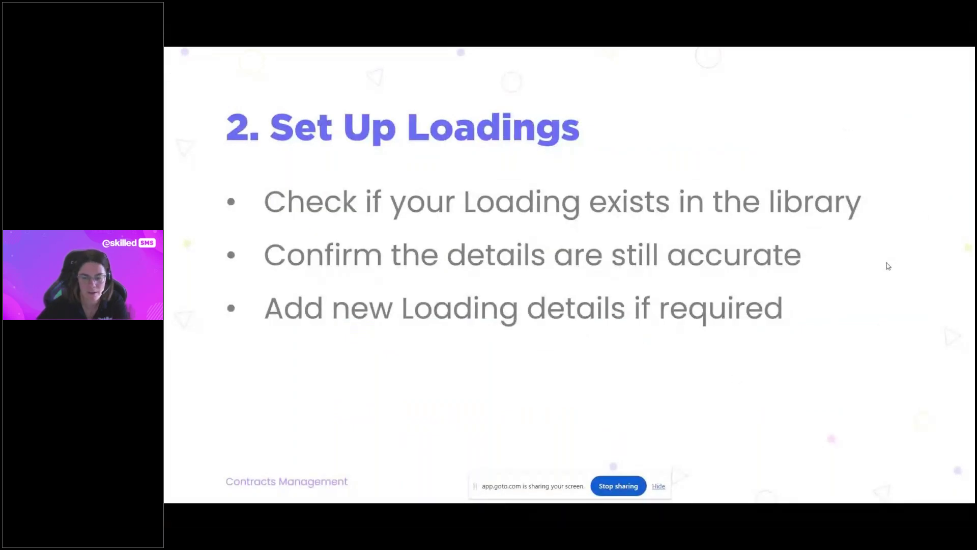
pyautogui.click(815, 165)
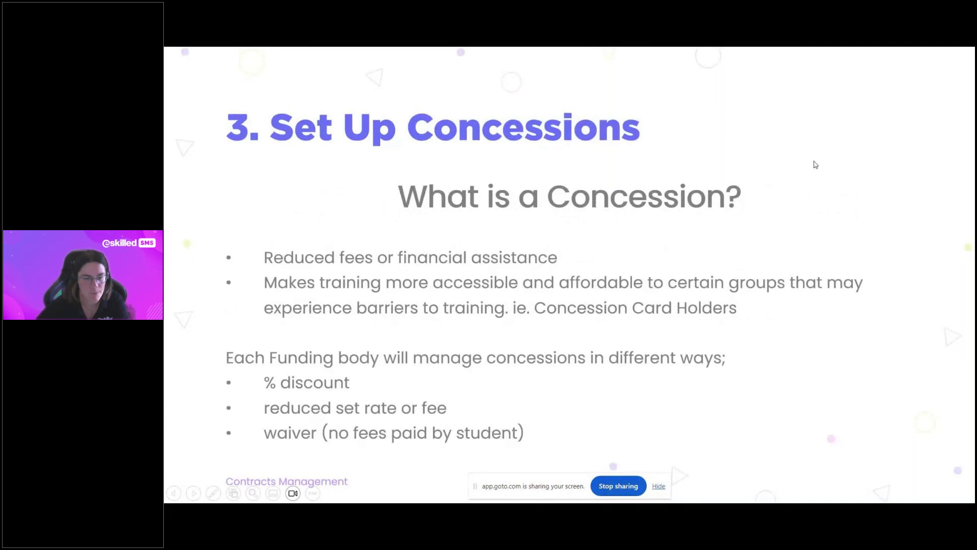
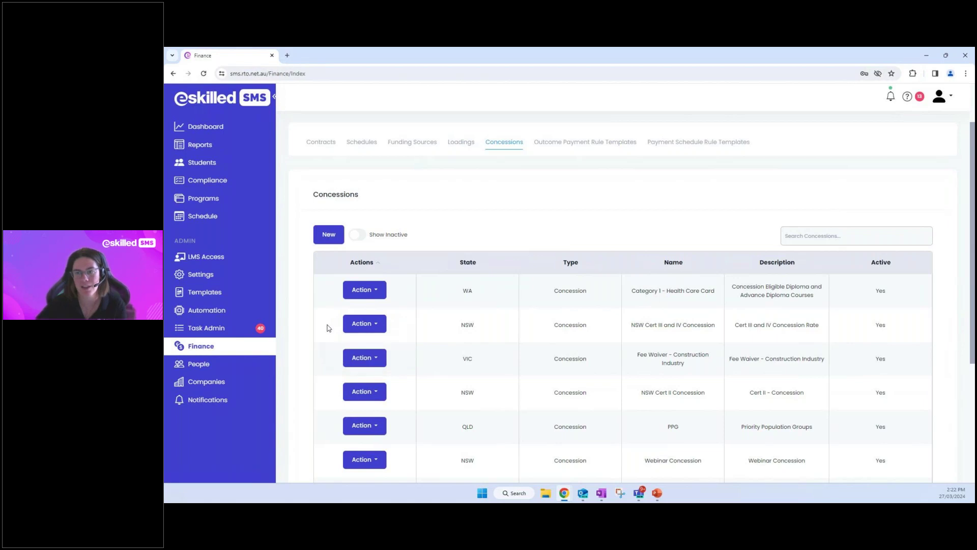
# Open a new concession form and compare its fields for NSW, VIC and QLD, returning the state to NSW.
pyautogui.click(335, 235)
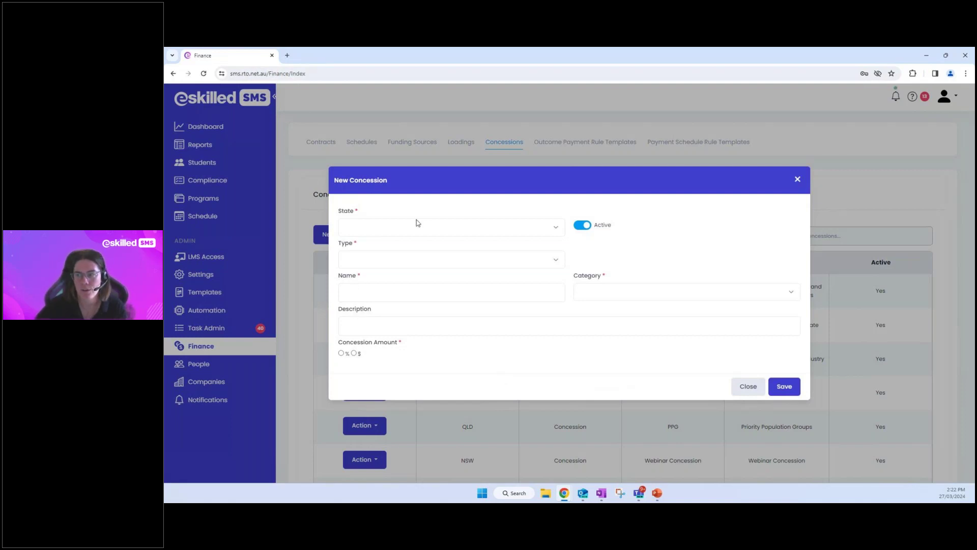
pyautogui.click(374, 228)
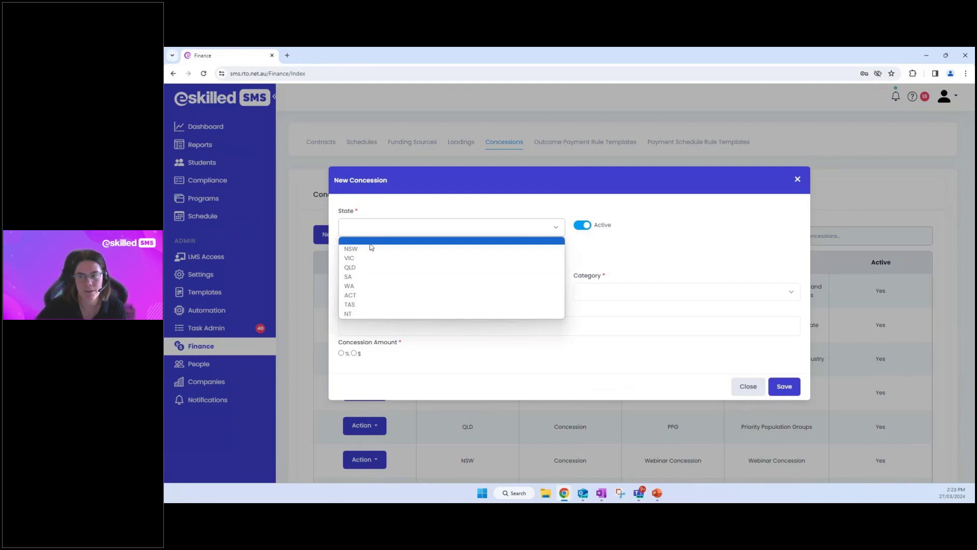
pyautogui.click(370, 248)
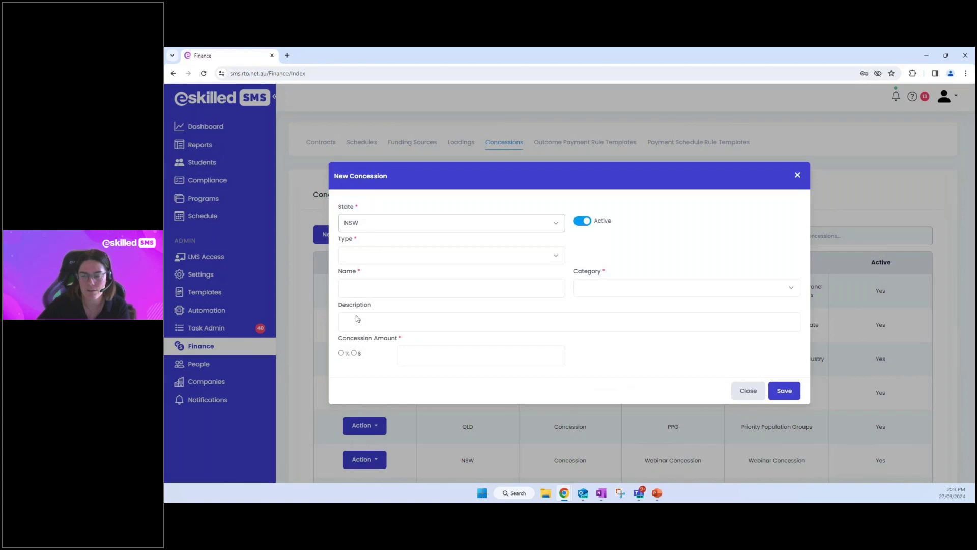
pyautogui.click(402, 223)
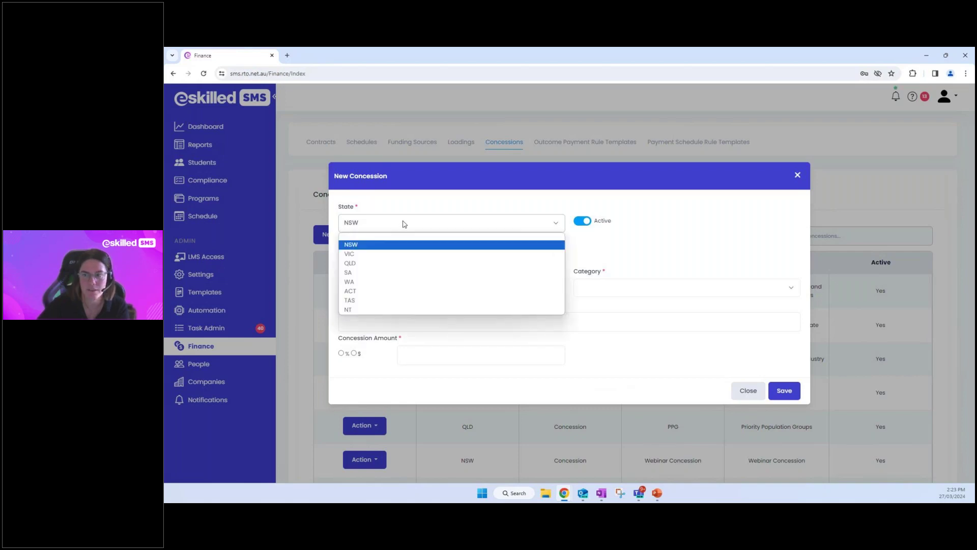
pyautogui.click(393, 254)
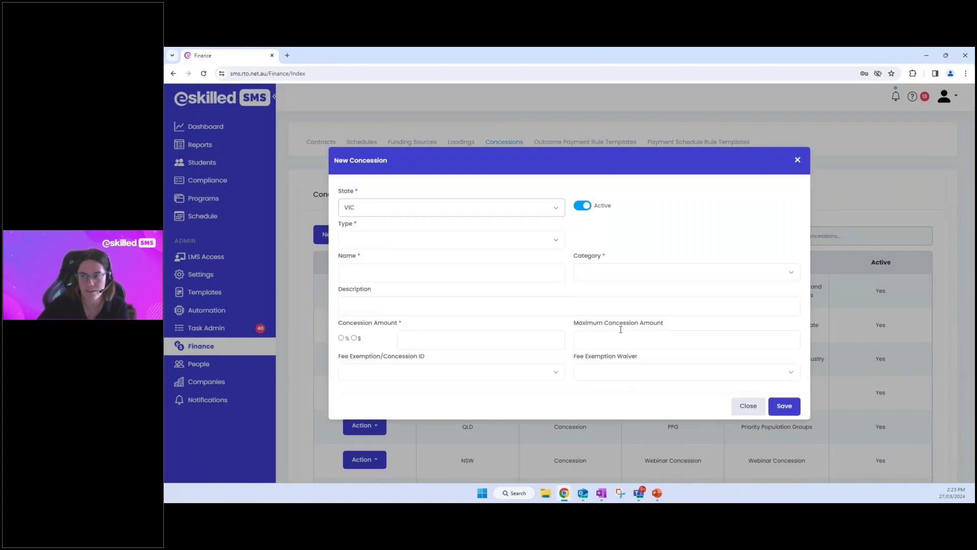
pyautogui.click(459, 210)
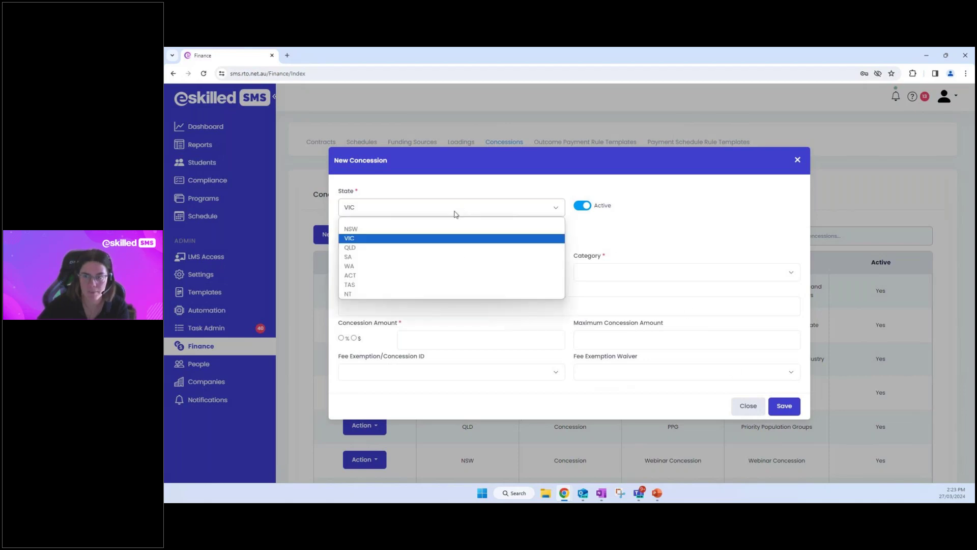
pyautogui.click(442, 249)
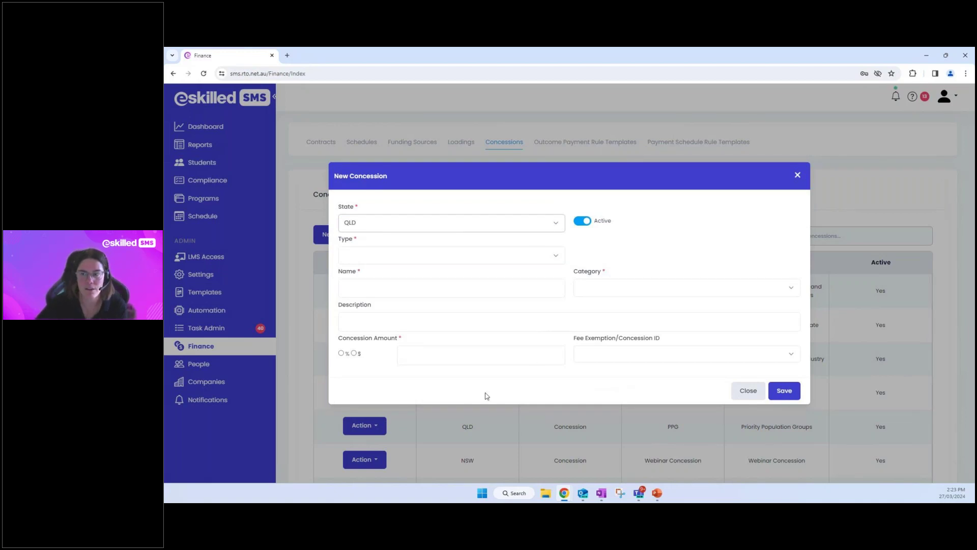
pyautogui.click(364, 221)
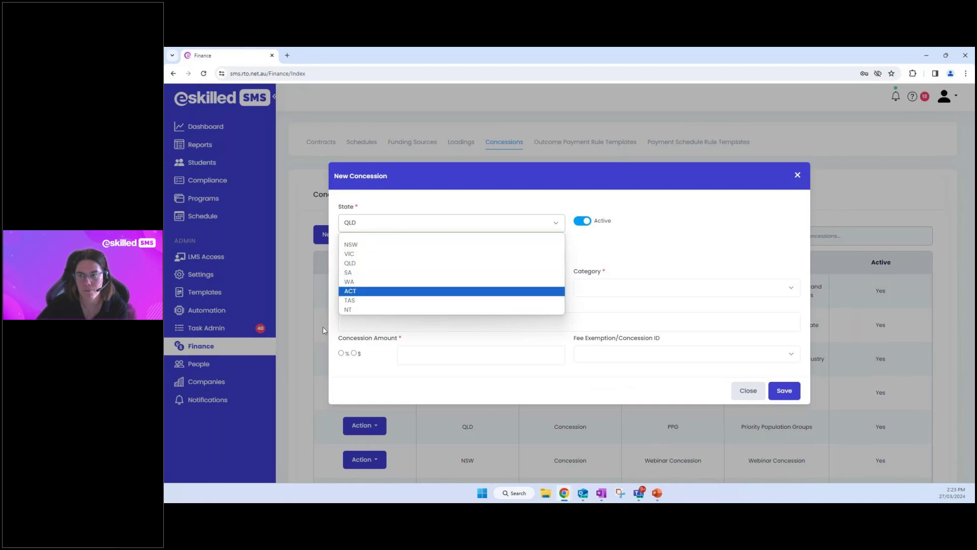
pyautogui.click(356, 245)
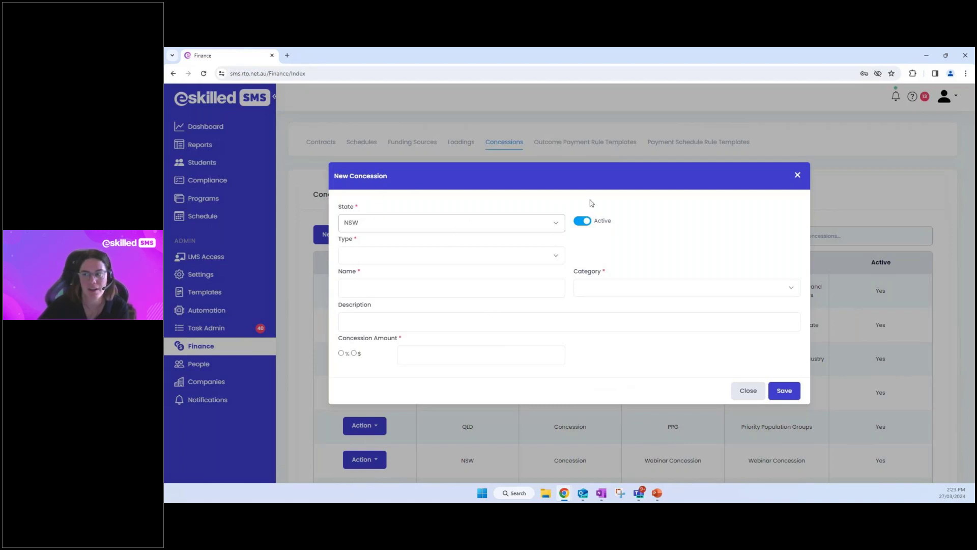
# Switch the new concession's Active status off and back on, and compare the Waiver type with the Concession type.
pyautogui.click(585, 222)
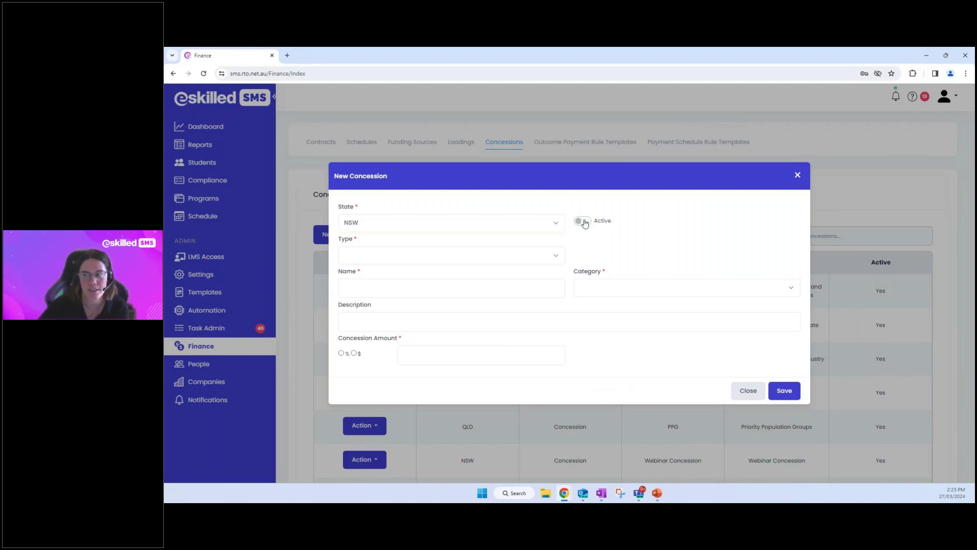
pyautogui.click(583, 222)
pyautogui.click(397, 252)
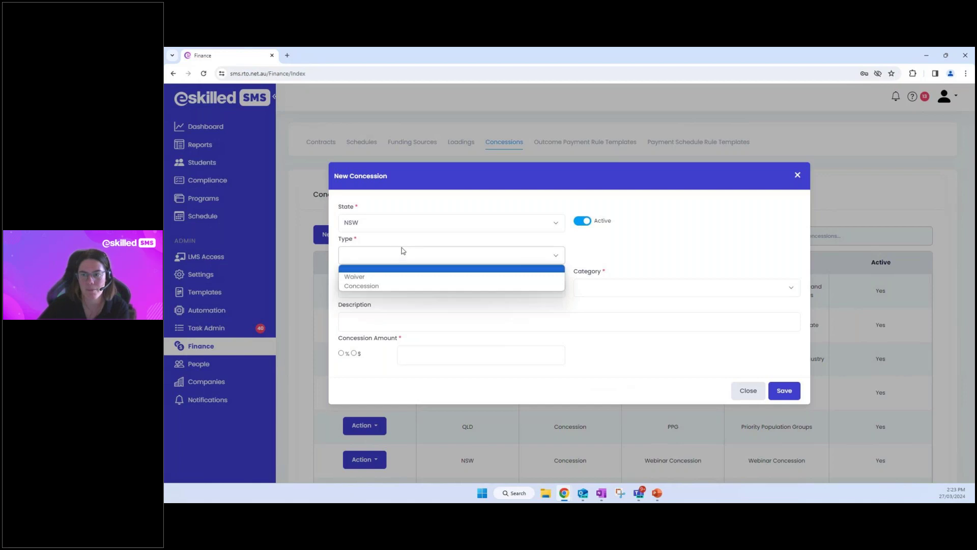
pyautogui.click(384, 280)
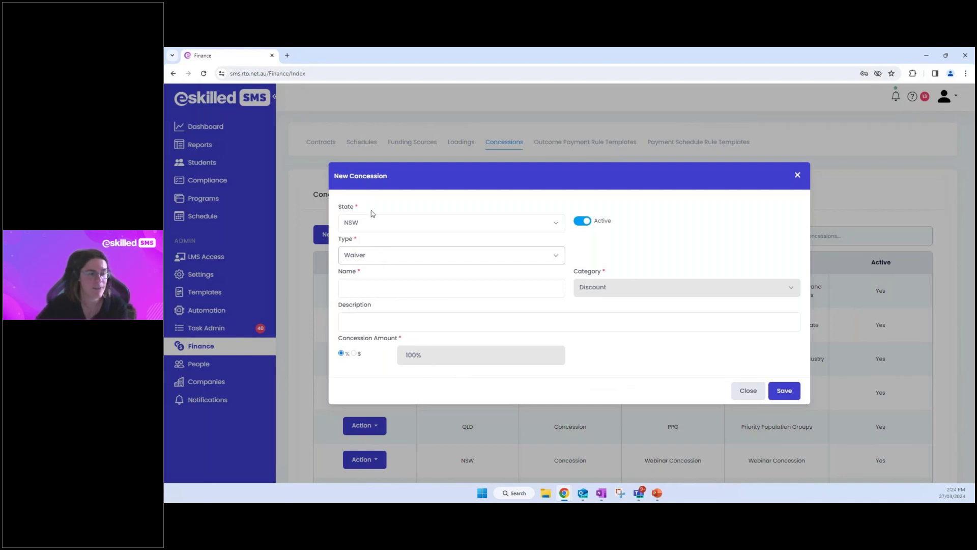
pyautogui.click(402, 262)
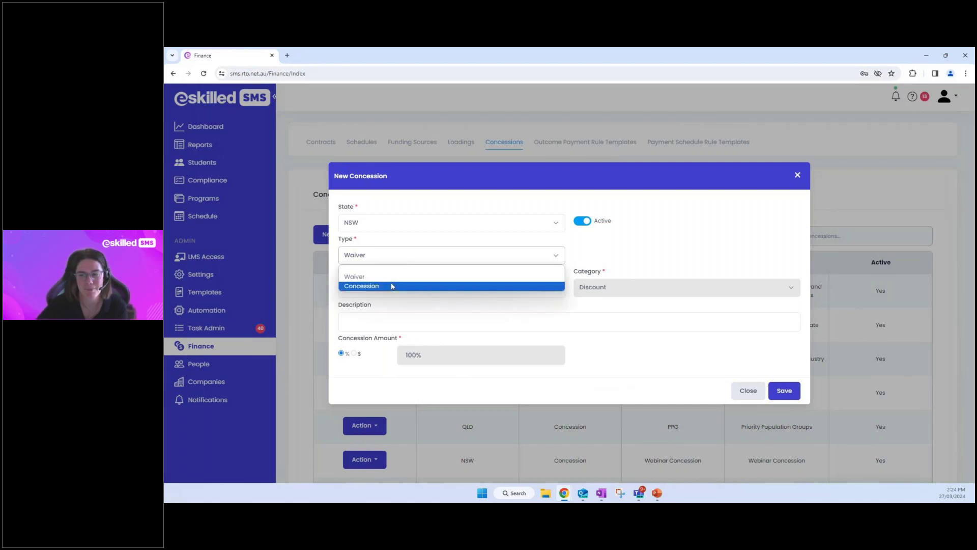
pyautogui.click(393, 287)
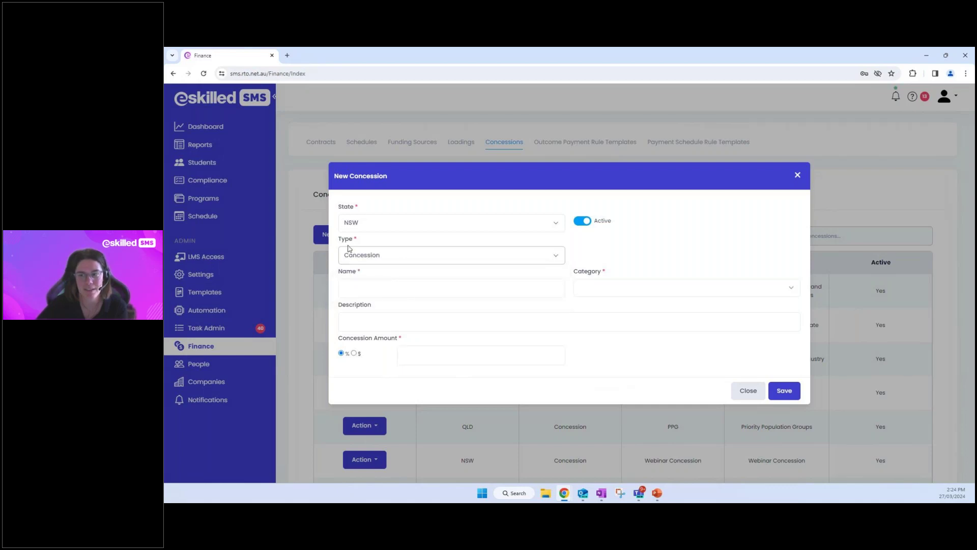
# Compare the Rate and Discount categories and their concession amount options, and close the new concession without saving.
pyautogui.click(379, 286)
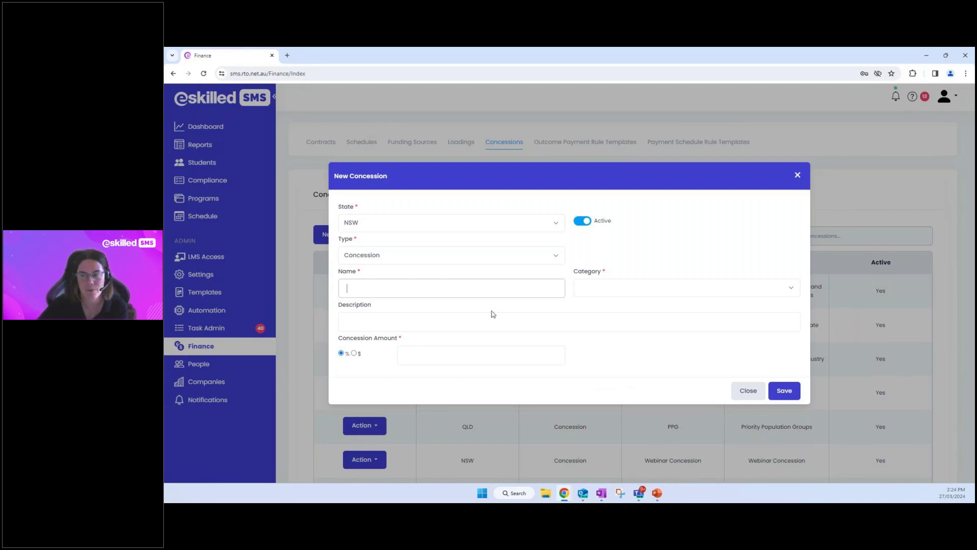
pyautogui.click(610, 289)
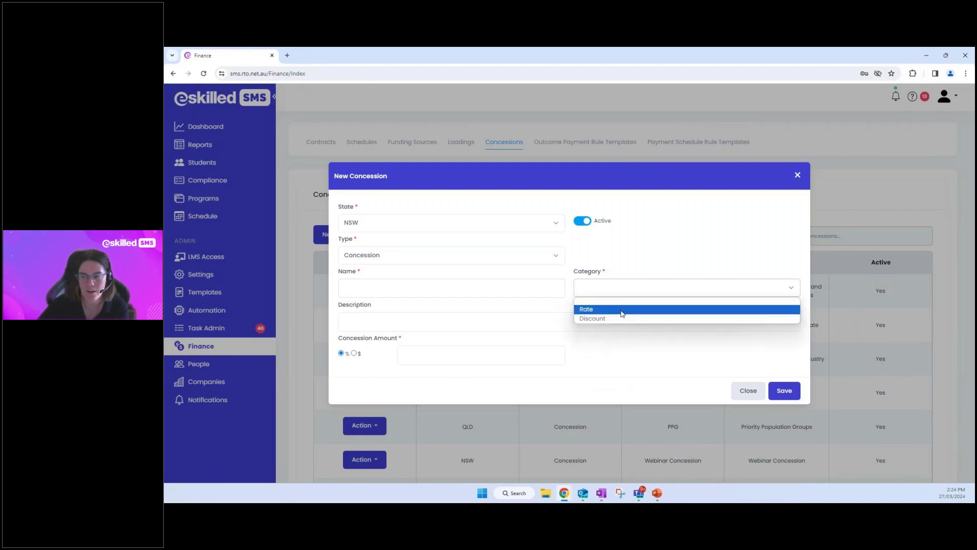
pyautogui.click(613, 310)
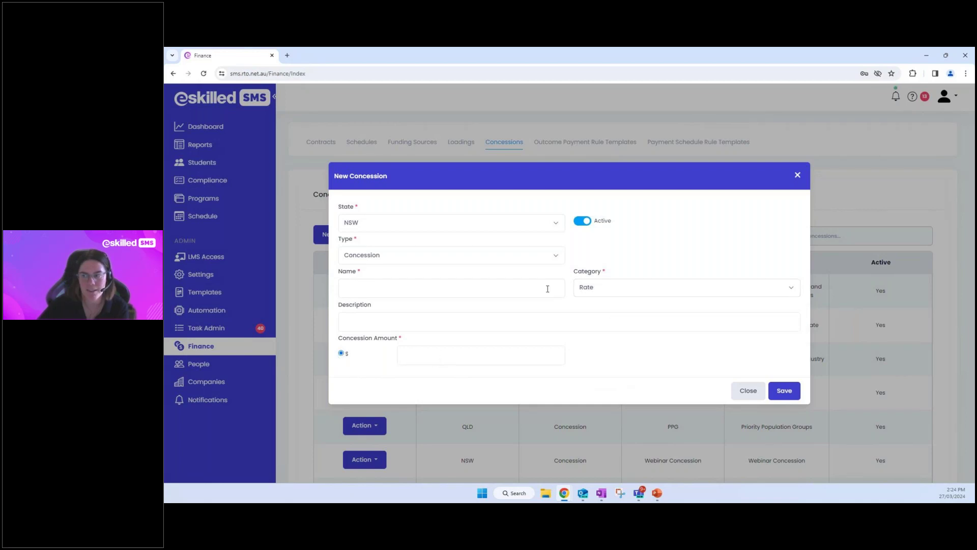
pyautogui.click(603, 290)
pyautogui.click(610, 318)
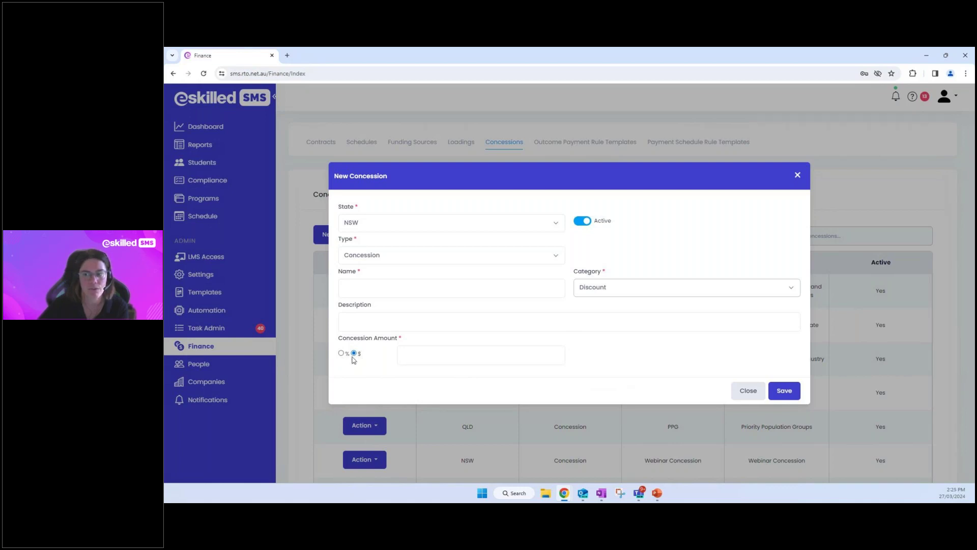
pyautogui.click(420, 354)
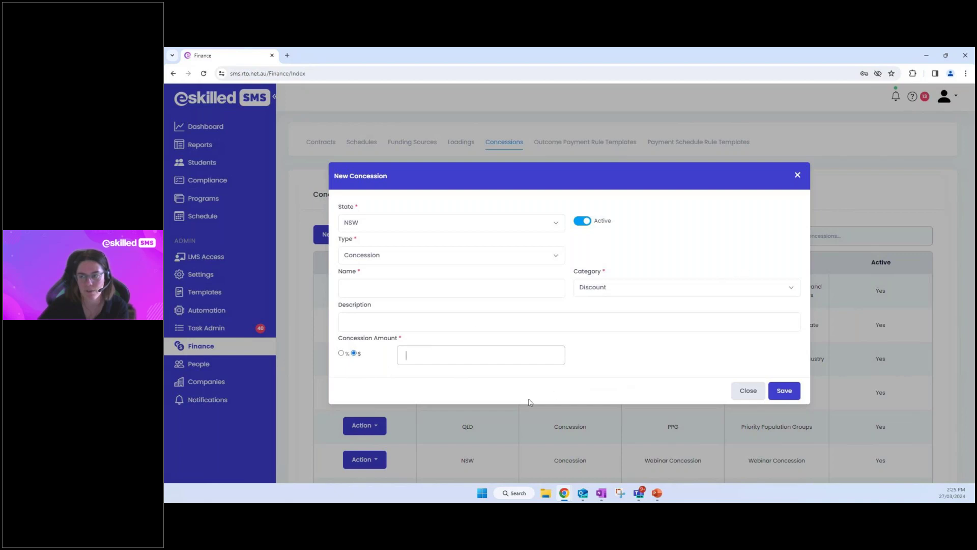
pyautogui.click(365, 316)
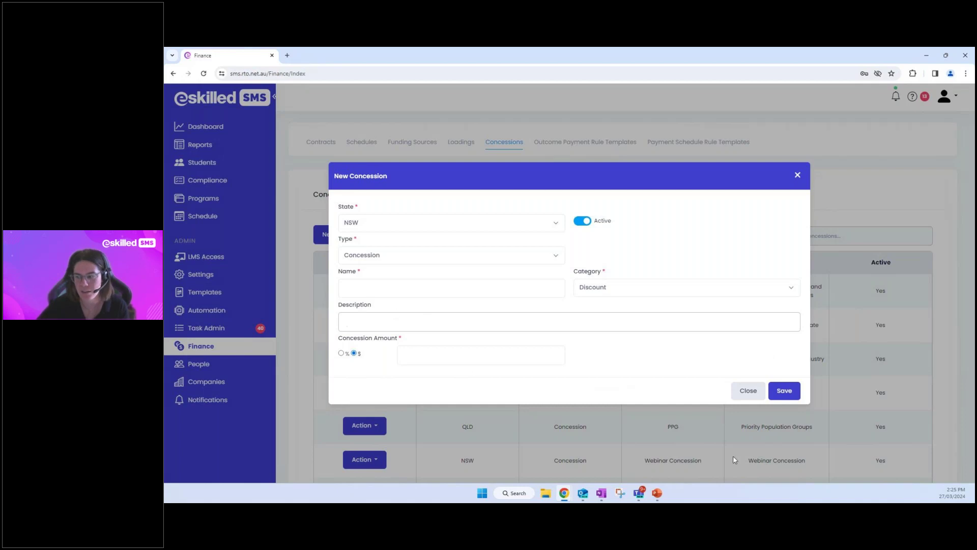
pyautogui.click(742, 395)
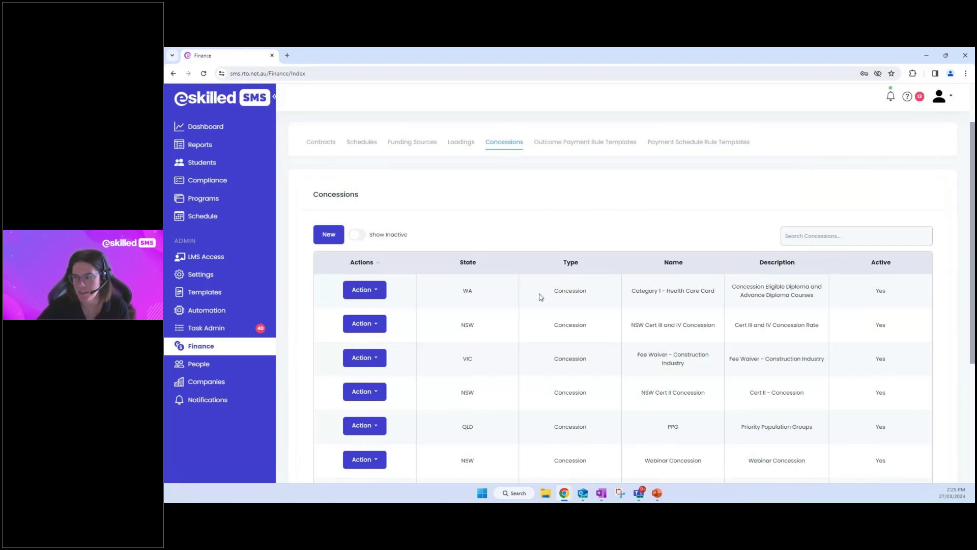
# Look through the concessions library and search it for QLD.
pyautogui.scroll(-2, 595, 301)
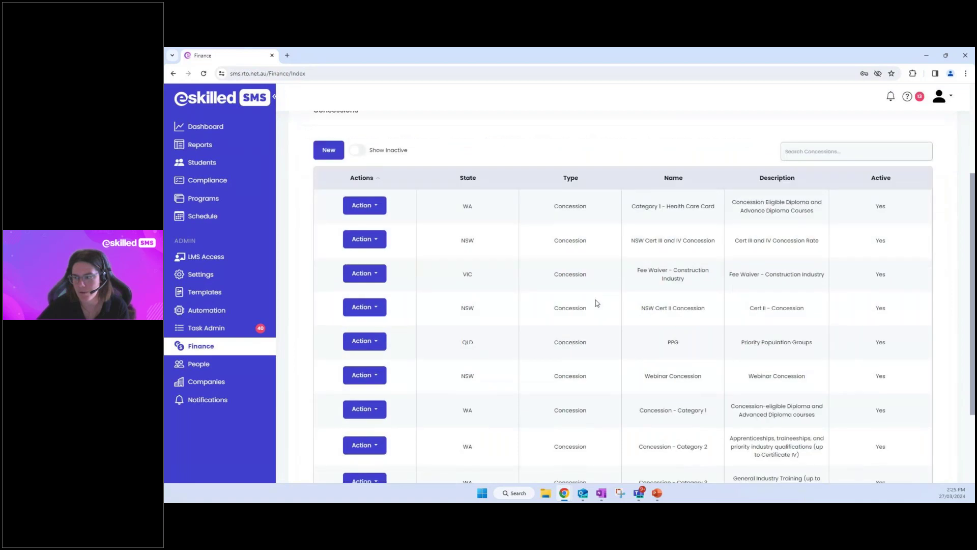
pyautogui.scroll(-2, 597, 303)
pyautogui.scroll(3, 598, 426)
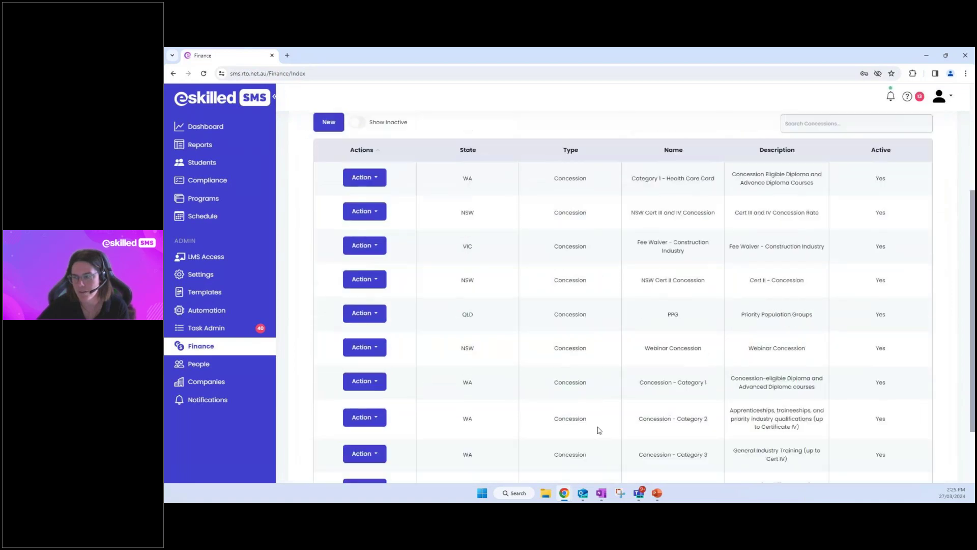
pyautogui.scroll(1, 598, 426)
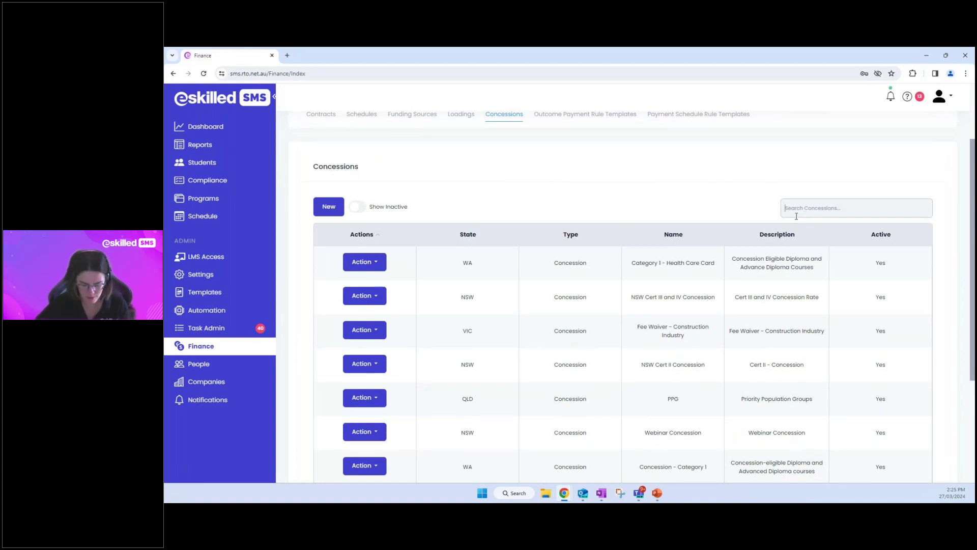
pyautogui.write('QLD')
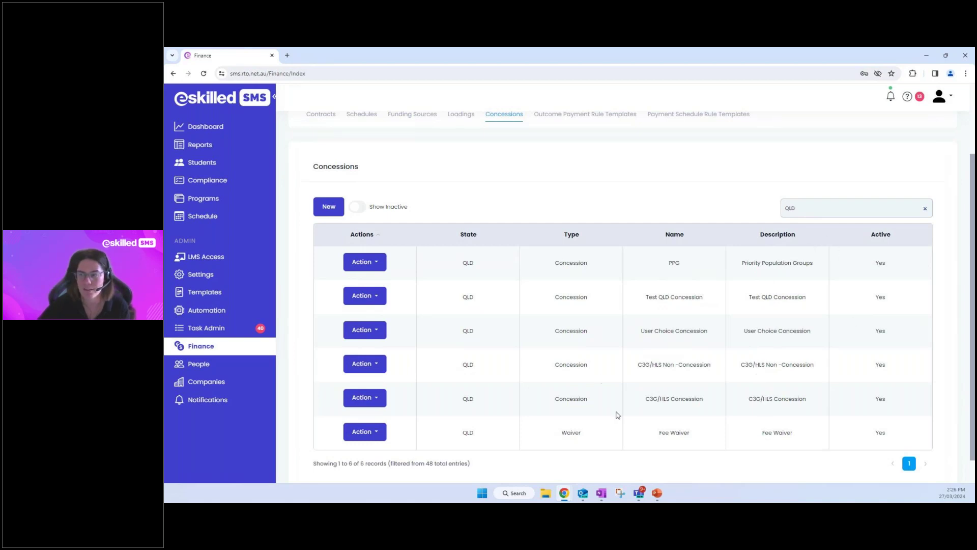
pyautogui.scroll(2, 619, 413)
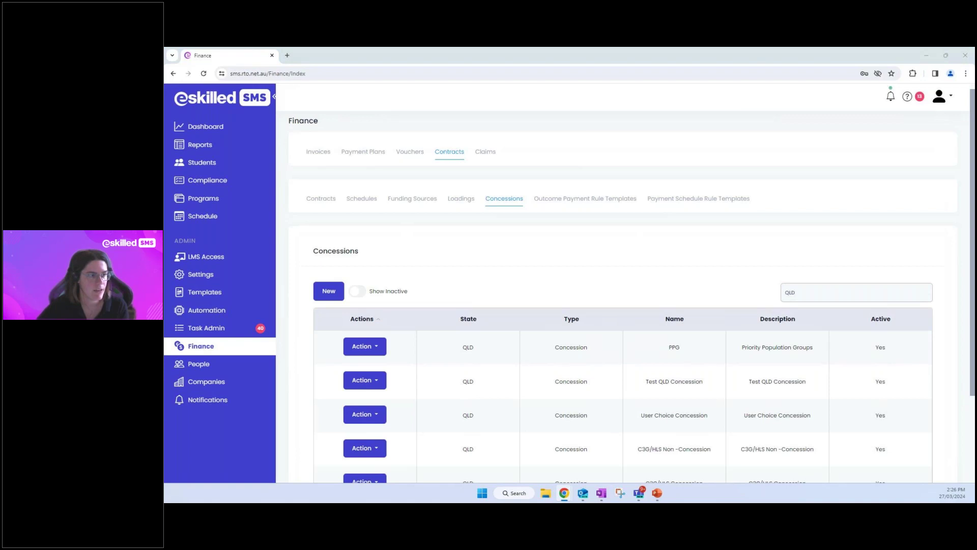
# Switch to the presentation slides and advance to the checklist for setting up concessions.
pyautogui.hotkey('alt', 'Tab')
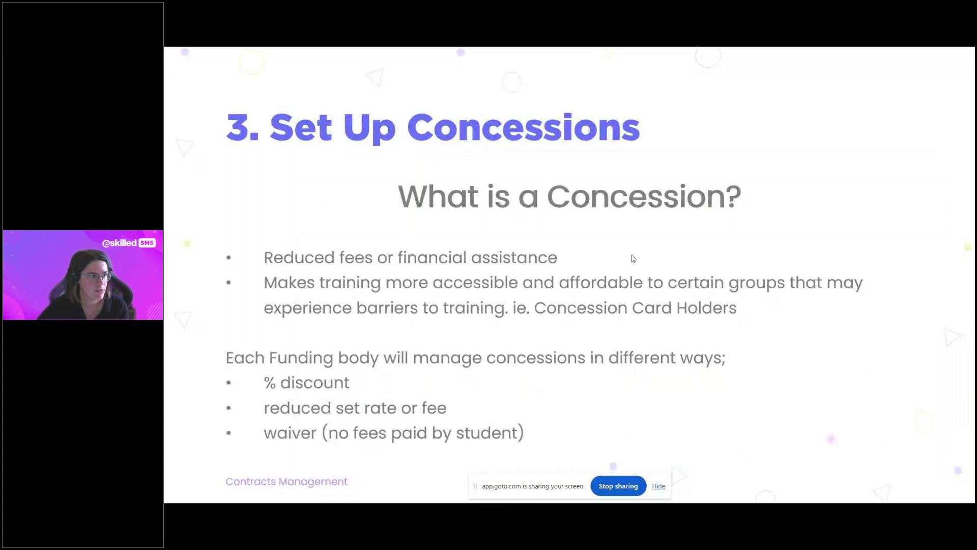
pyautogui.click(873, 234)
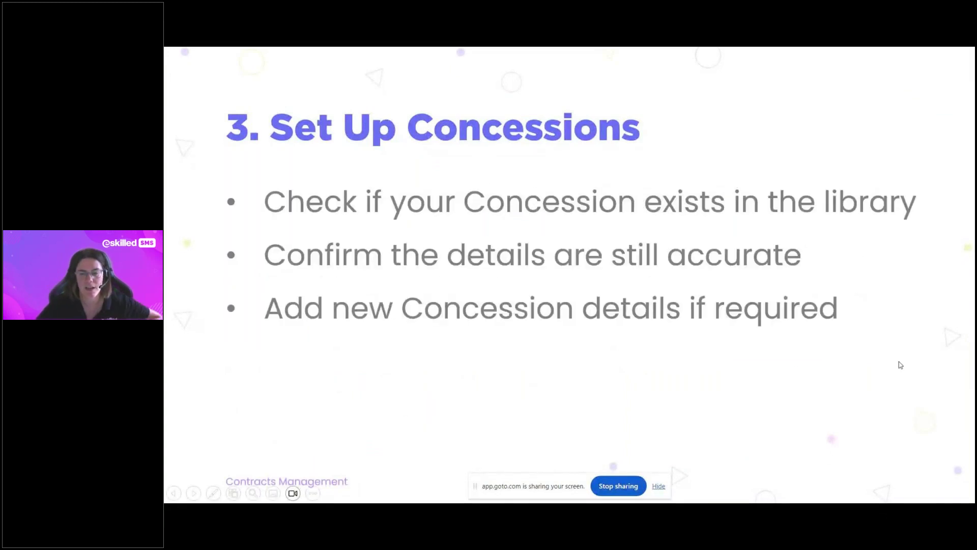
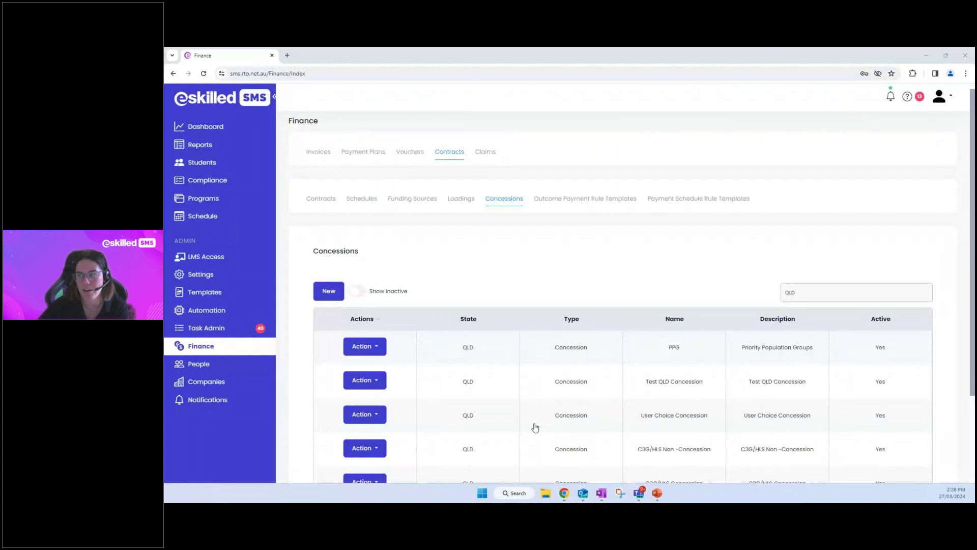
# Look through the Outcome Payment Rule Templates and open the "QLD - Outcome Payment Rule" template for editing.
pyautogui.click(622, 208)
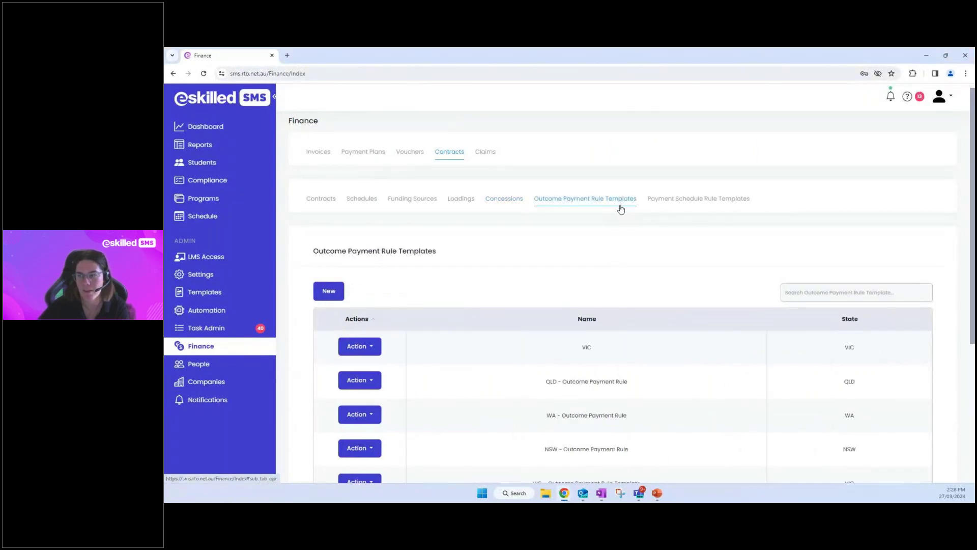
pyautogui.scroll(-3, 621, 211)
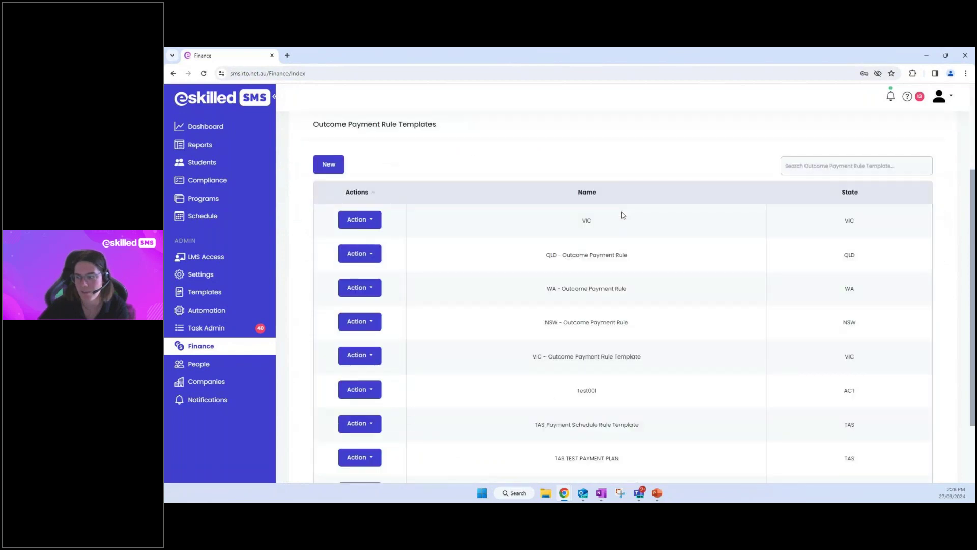
pyautogui.scroll(-2, 623, 215)
pyautogui.scroll(3, 624, 215)
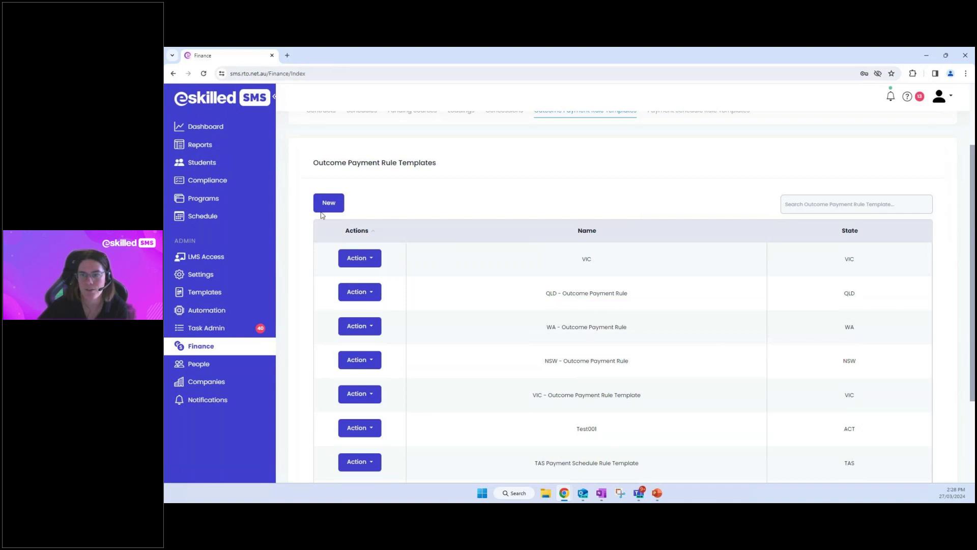
pyautogui.click(360, 294)
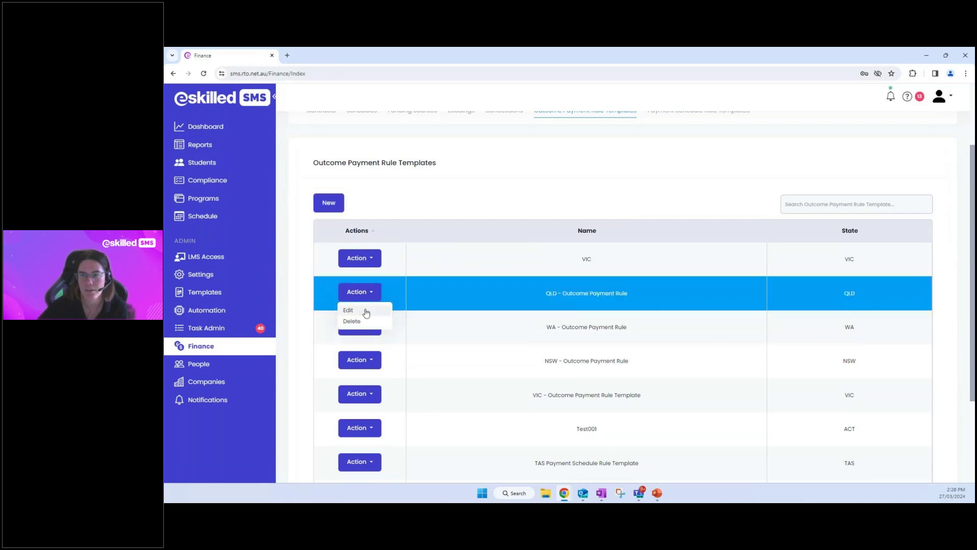
pyautogui.click(366, 312)
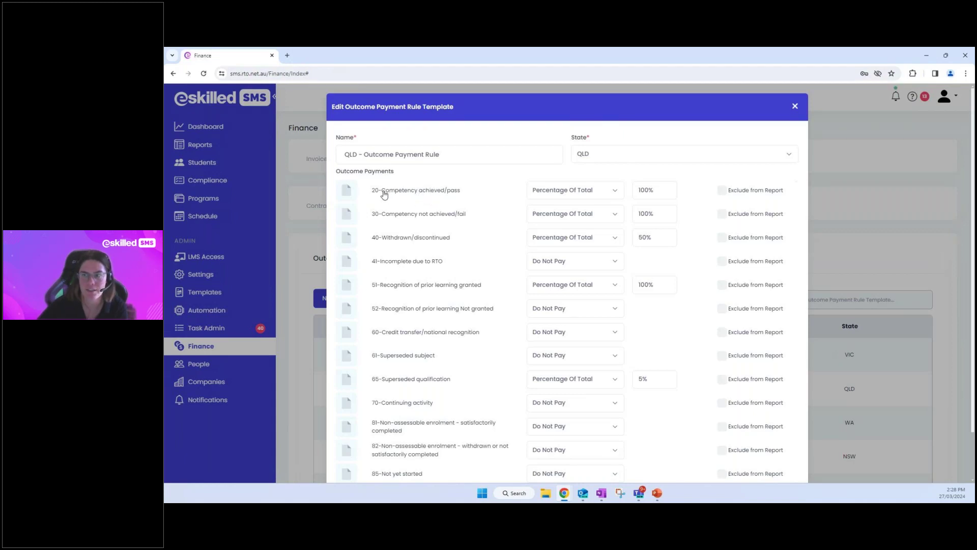
# Review the QLD template's outcome payments, check the payment options for 85-Not yet started, and close the template without saving.
pyautogui.moveTo(380, 191); pyautogui.dragTo(464, 197)
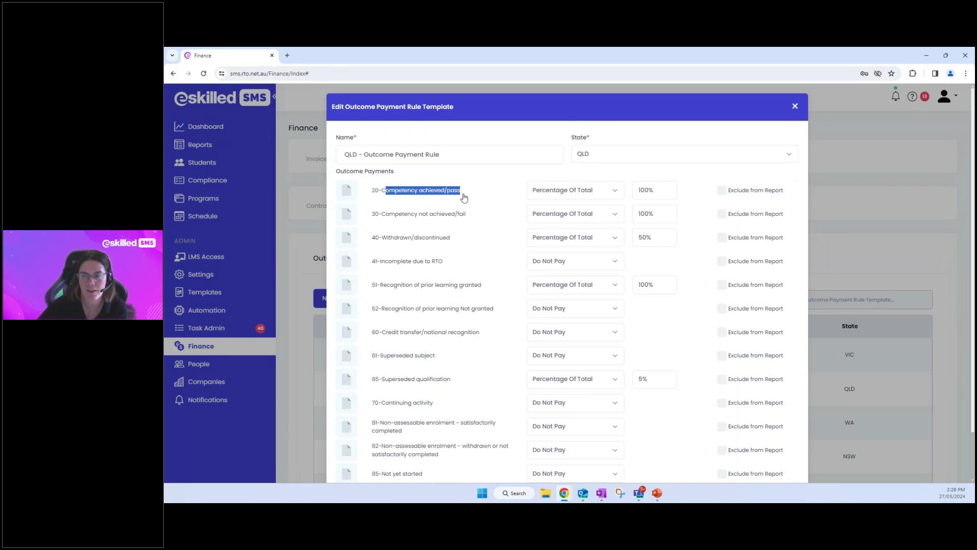
pyautogui.click(386, 193)
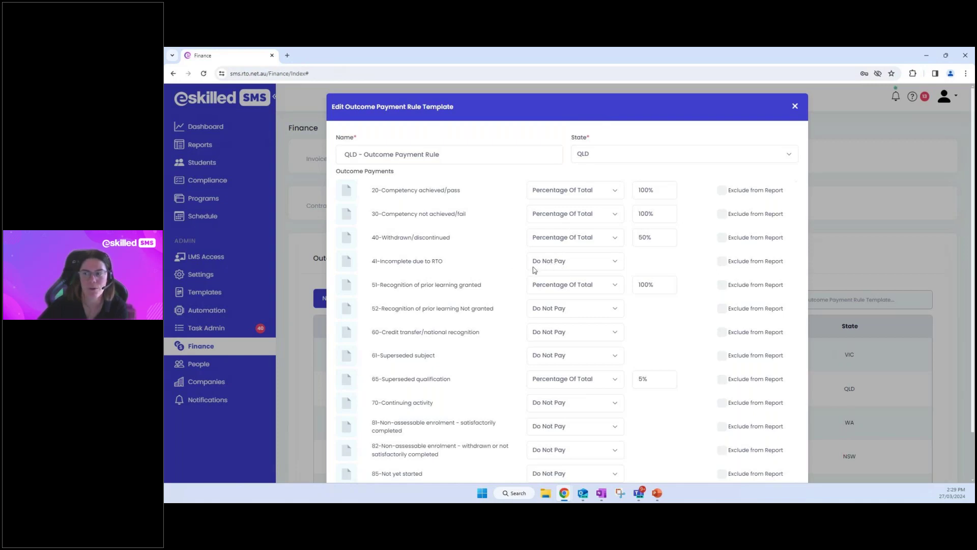
pyautogui.scroll(-1, 534, 270)
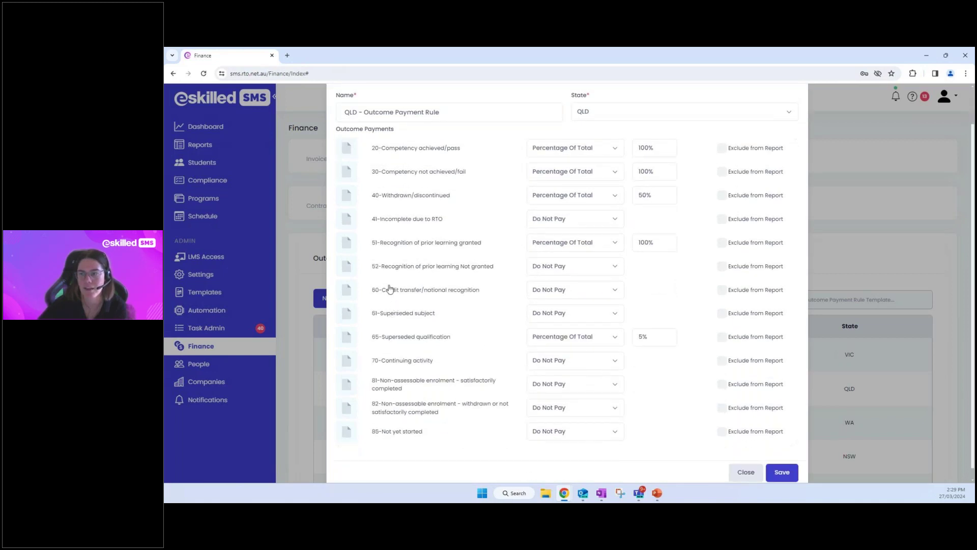
pyautogui.click(574, 434)
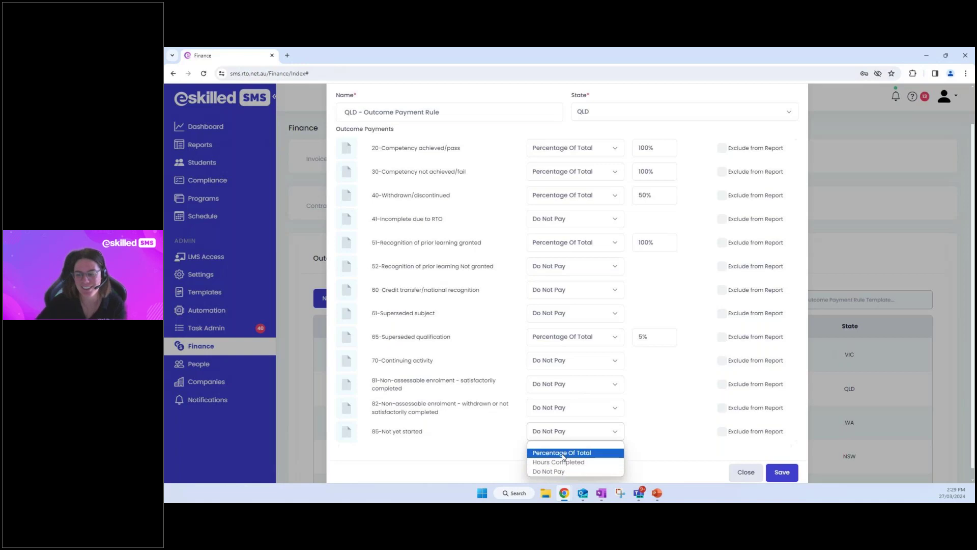
pyautogui.click(503, 457)
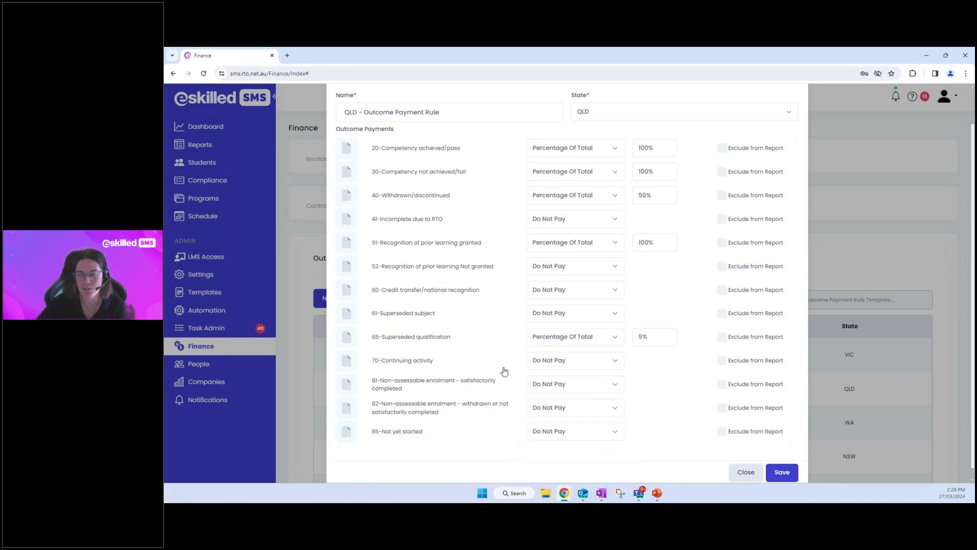
pyautogui.scroll(2, 504, 374)
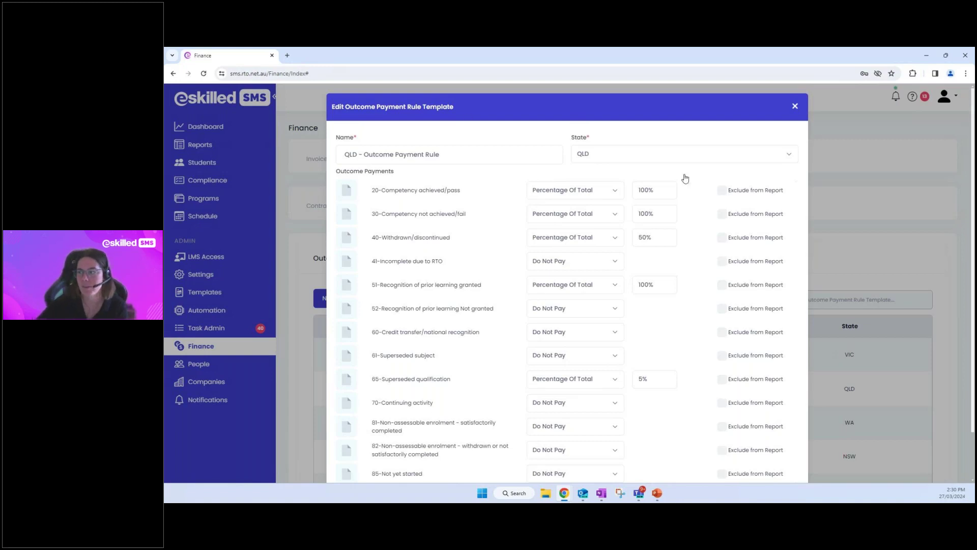
pyautogui.click(795, 106)
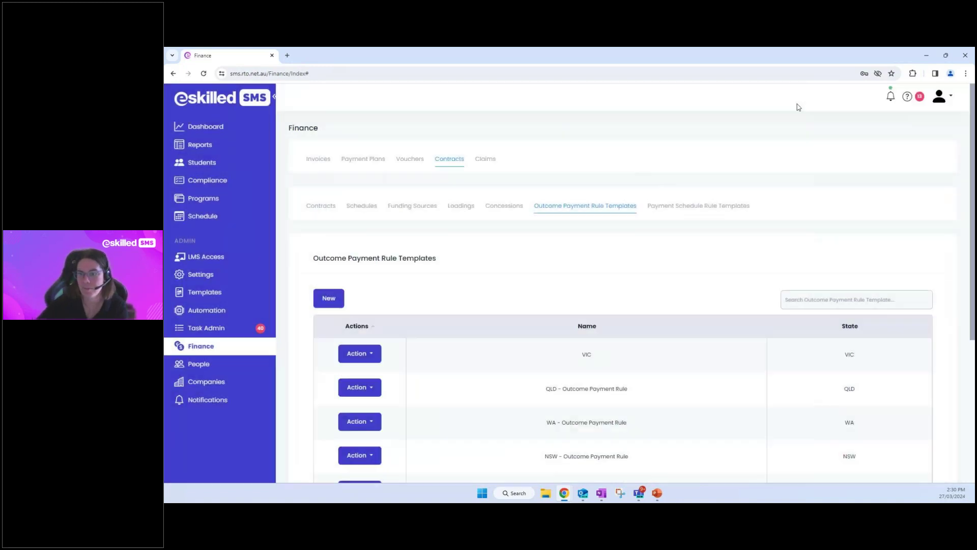
# Start a new outcome payment rule template and compare the outcome codes for NSW and VIC, returning the state to NSW.
pyautogui.click(336, 303)
pyautogui.click(599, 290)
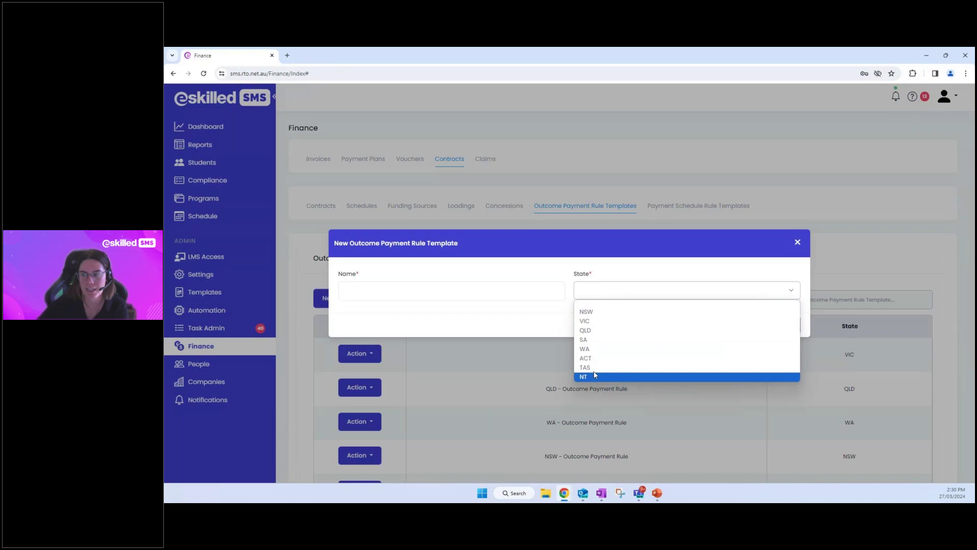
pyautogui.click(606, 312)
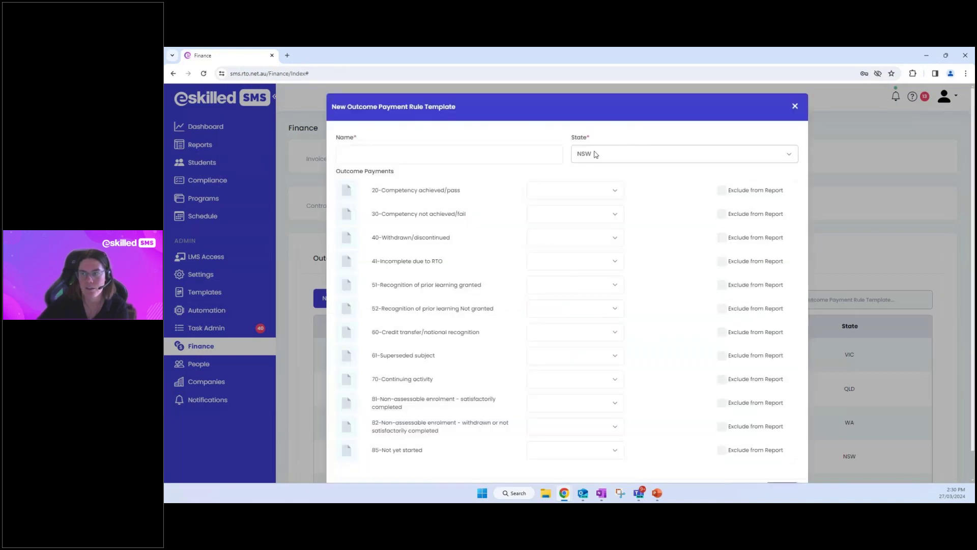
pyautogui.scroll(-1, 426, 312)
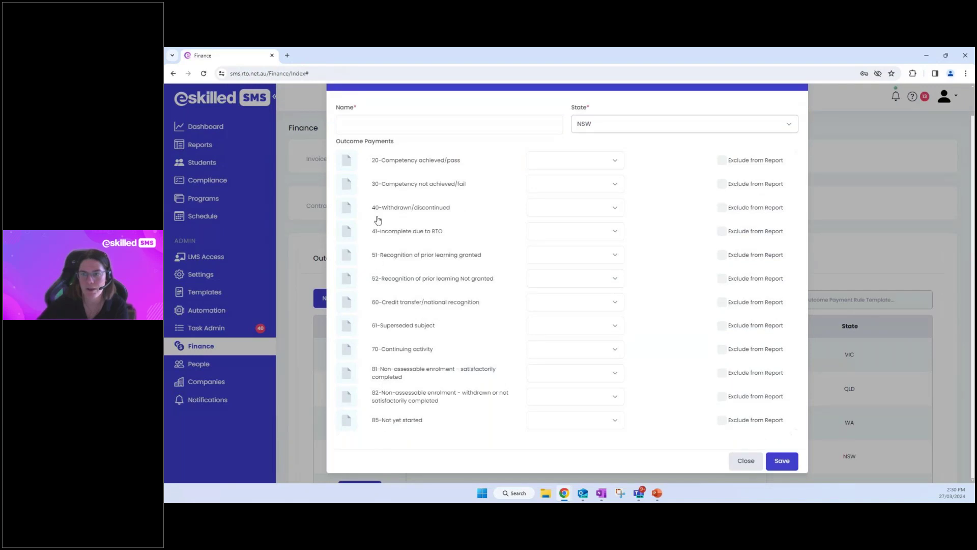
pyautogui.click(592, 122)
pyautogui.click(586, 157)
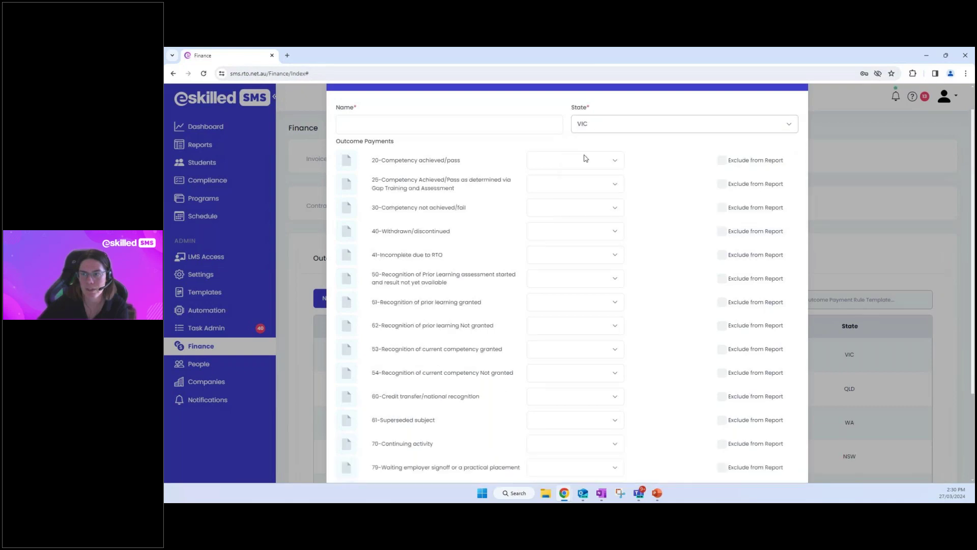
pyautogui.moveTo(371, 181); pyautogui.dragTo(458, 197)
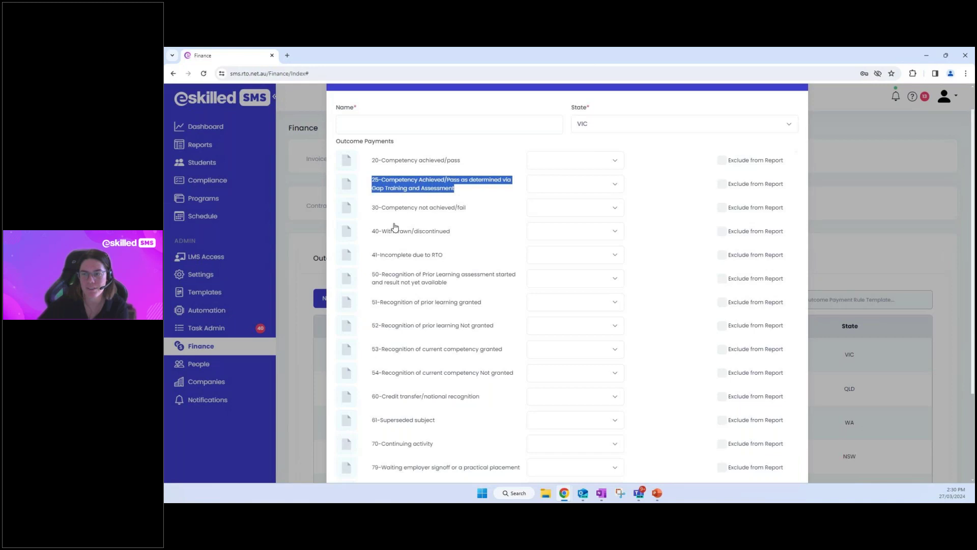
pyautogui.click(529, 154)
pyautogui.click(592, 126)
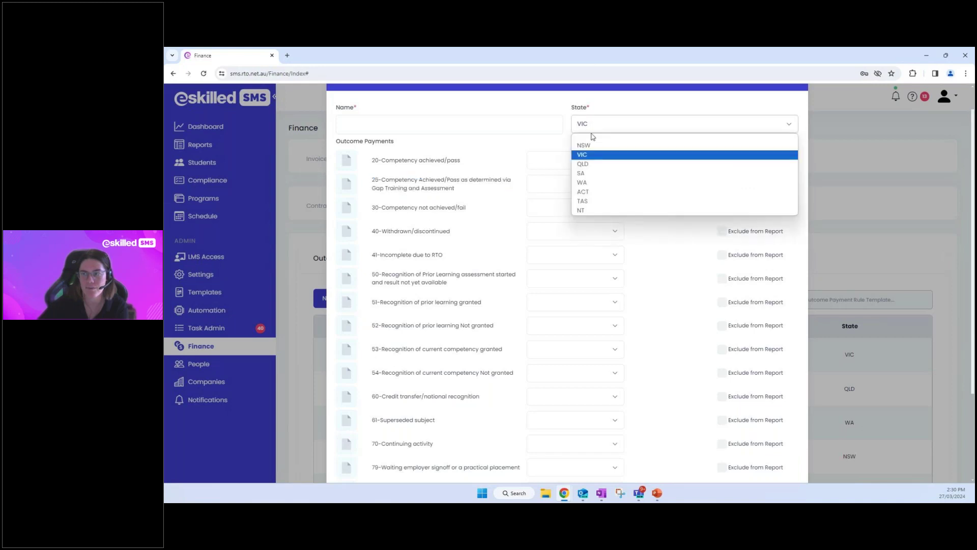
pyautogui.click(591, 146)
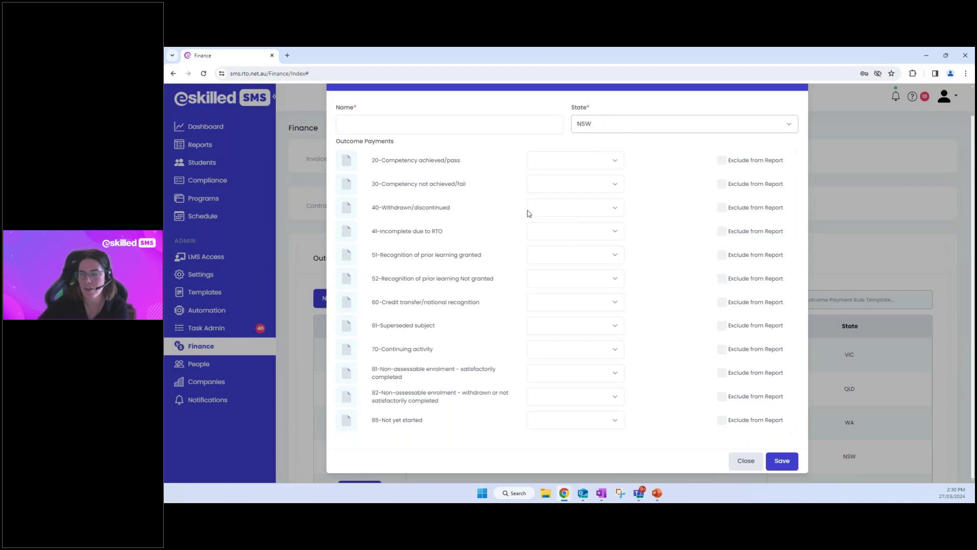
pyautogui.scroll(1, 460, 266)
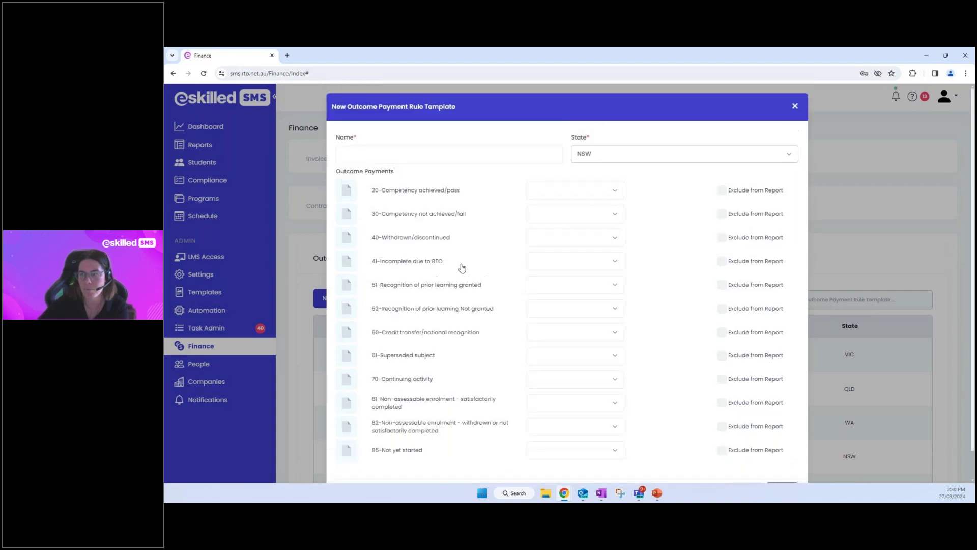
# Set the new template's state to WA, switch Interim on and off for 1-Competent, and close the template without saving.
pyautogui.click(638, 158)
pyautogui.click(632, 213)
pyautogui.doubleClick(373, 190)
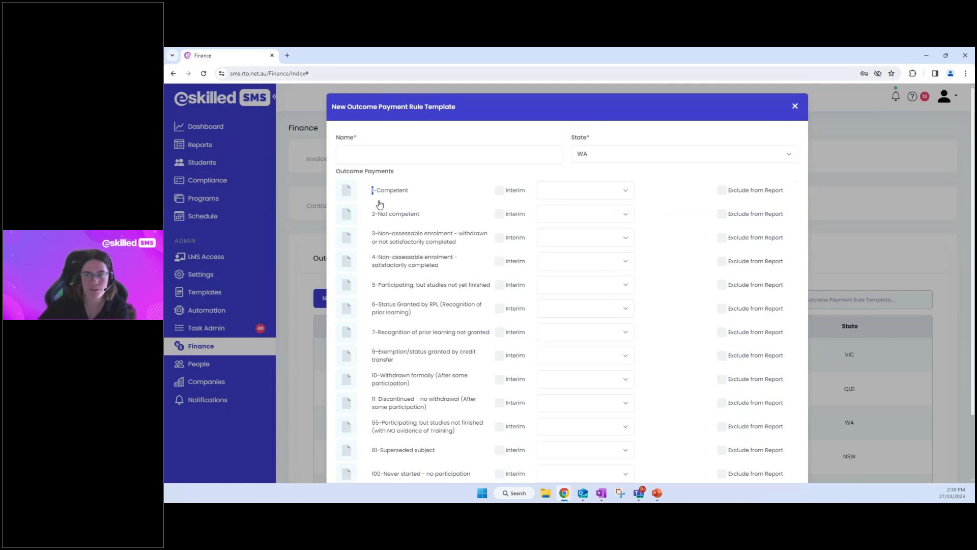
pyautogui.click(429, 193)
pyautogui.click(498, 191)
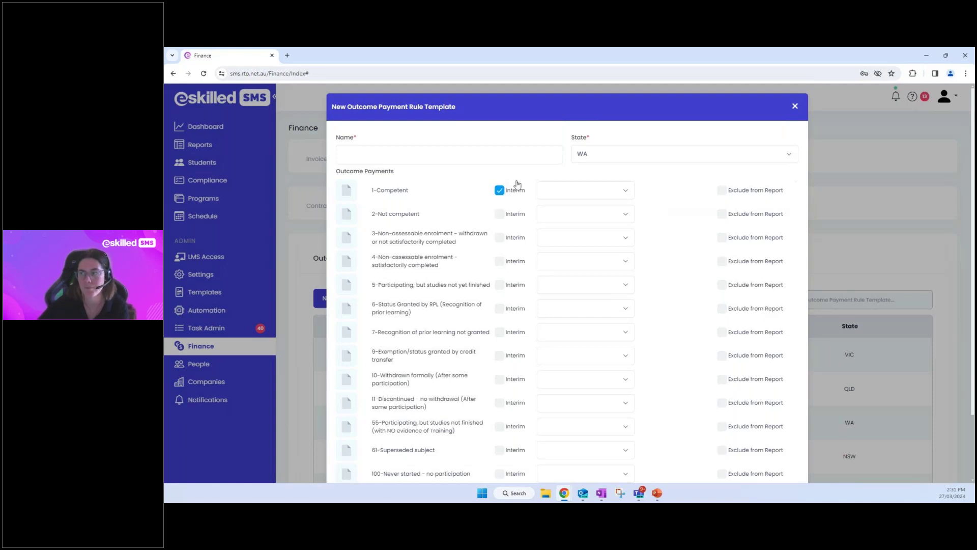
pyautogui.click(500, 190)
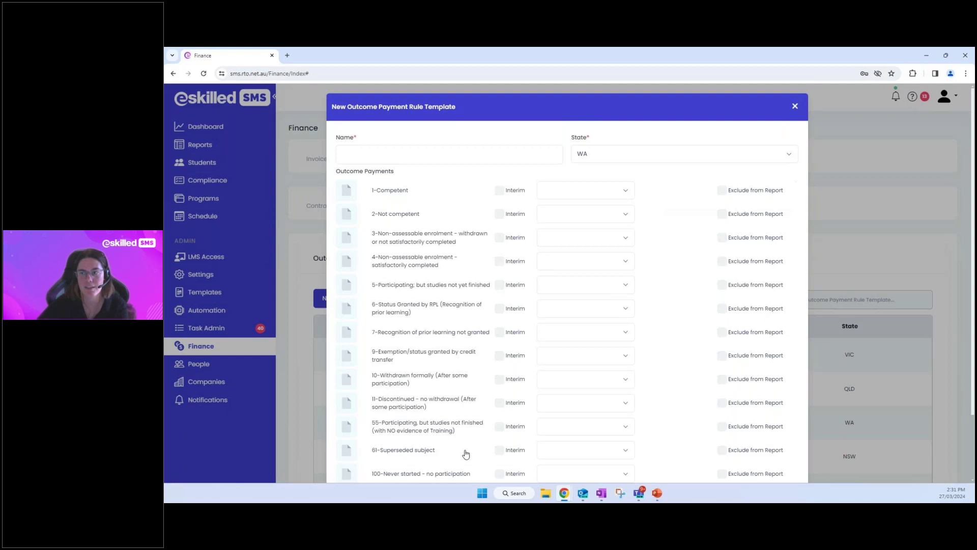
pyautogui.click(795, 107)
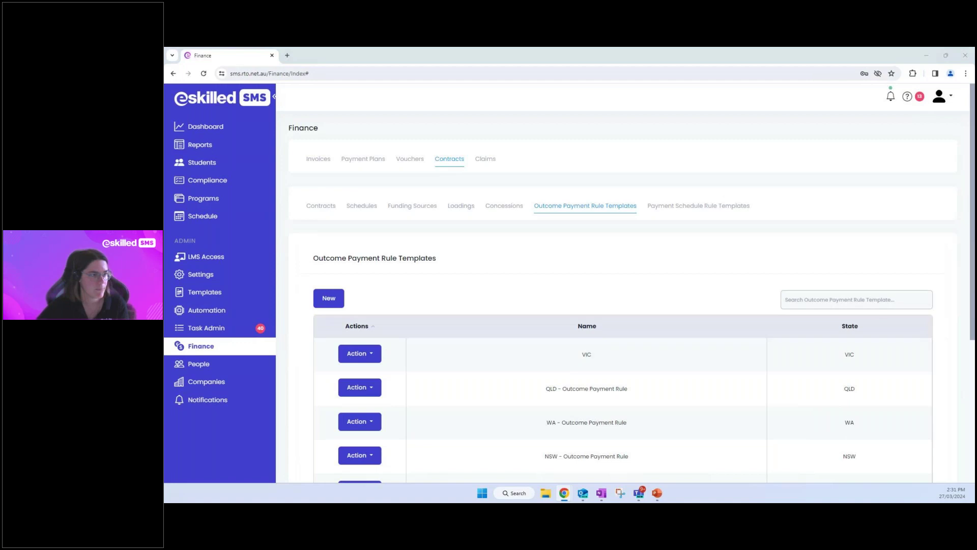
# Switch to the presentation slides and advance to the slide on setting up payment schedule rule templates.
pyautogui.hotkey('alt', 'Tab')
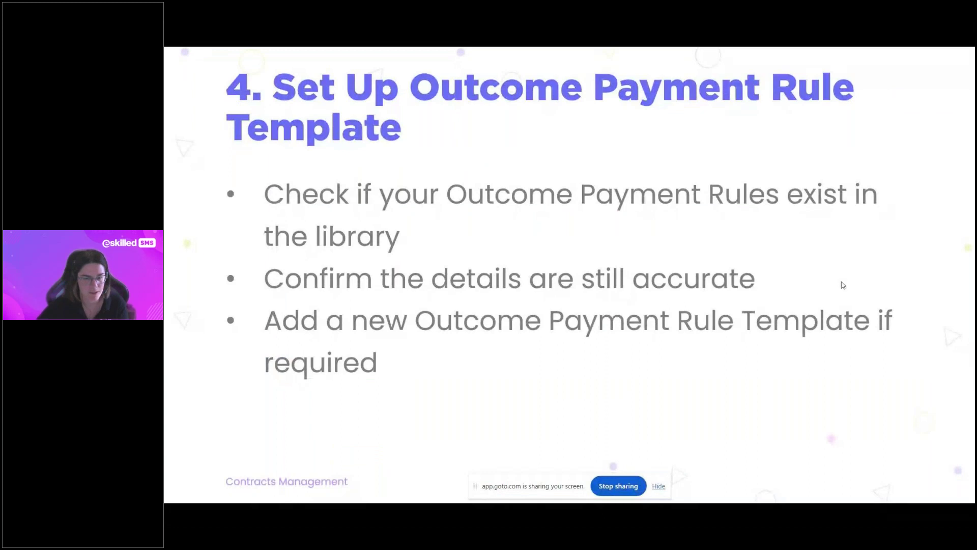
pyautogui.click(947, 220)
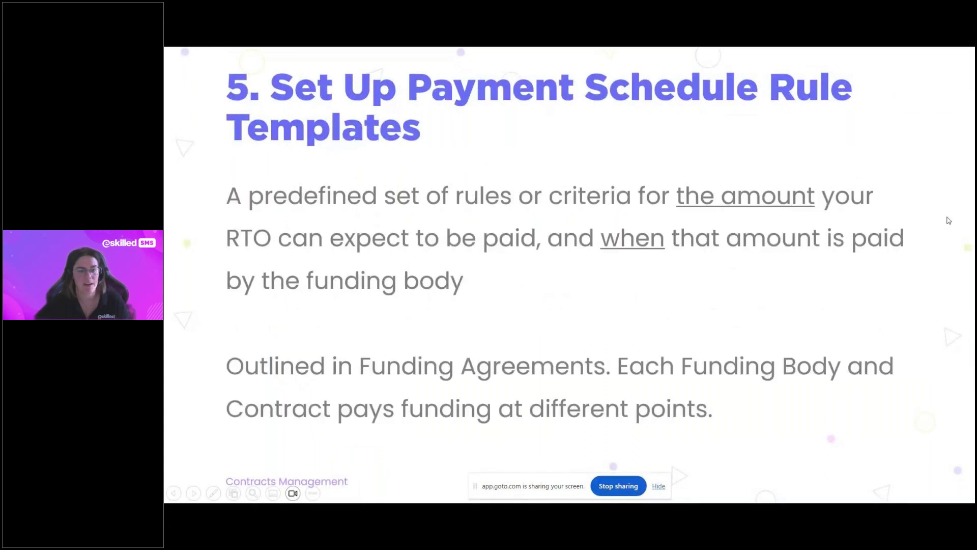